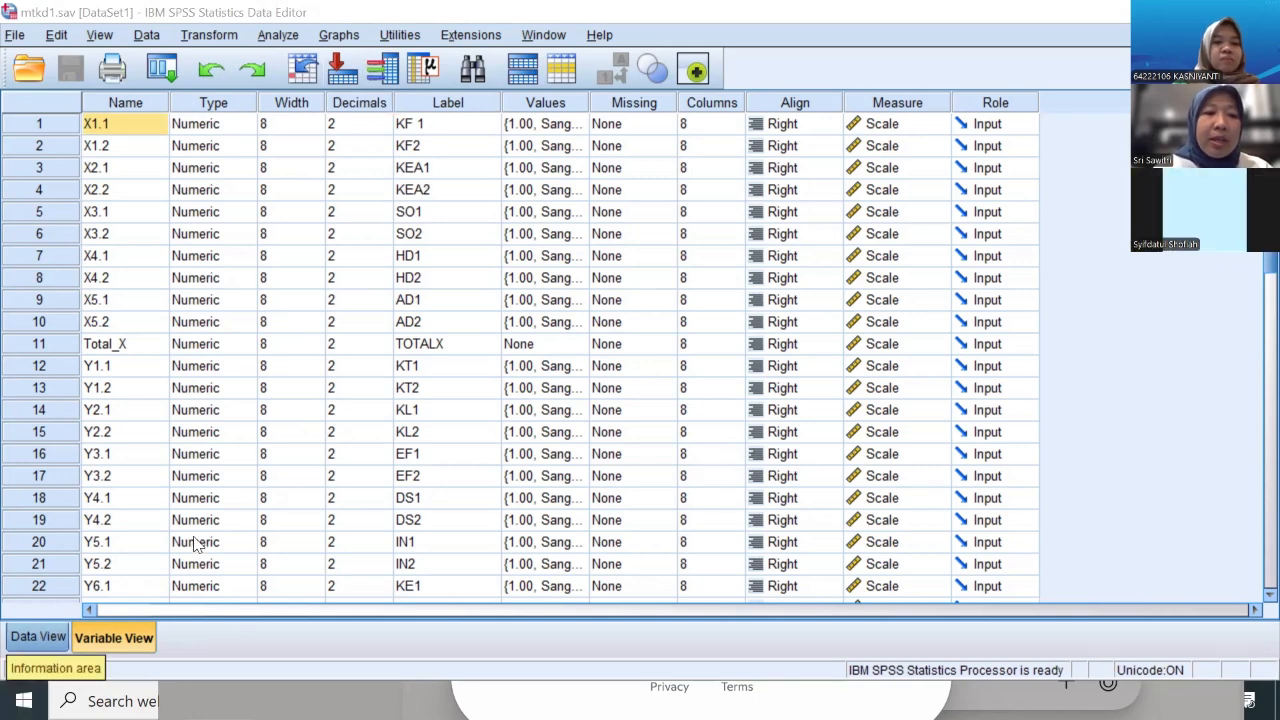
Open the Bivariate Correlations dialog and remove the Y items KT1 through TOTALY from the variables to analyse.
left_click(39, 637)
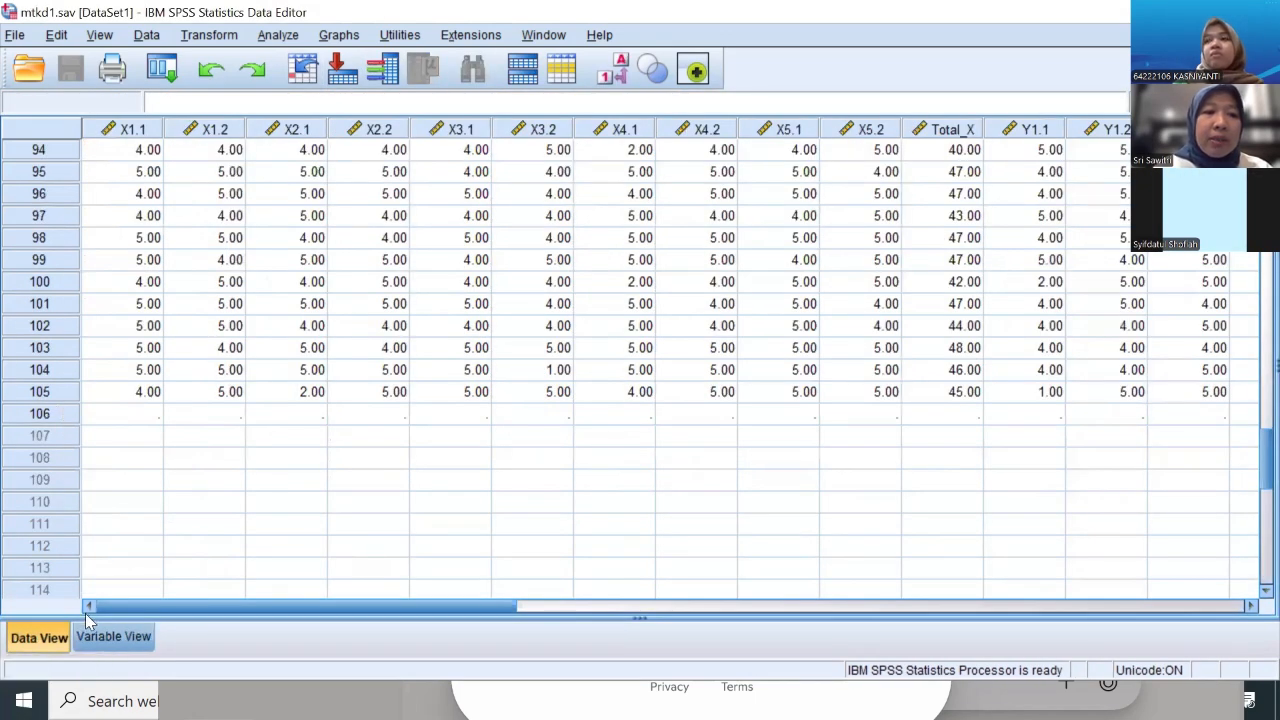
left_click(96, 636)
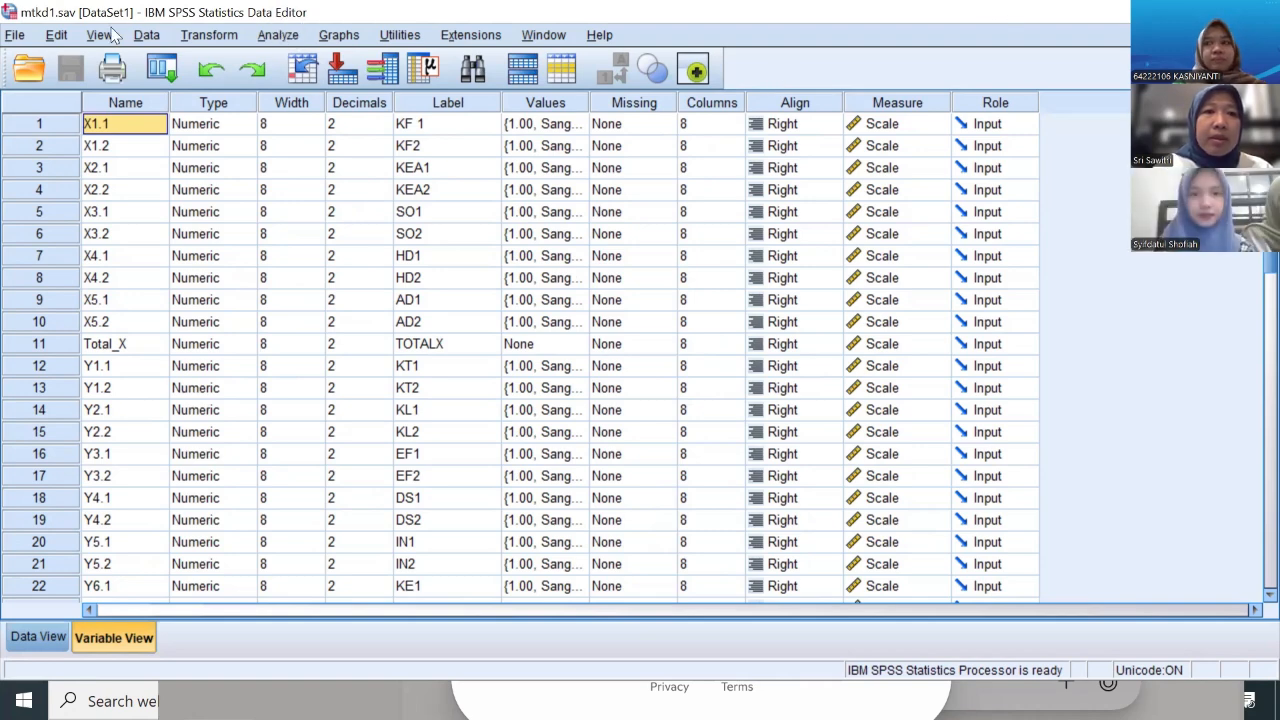
left_click(148, 35)
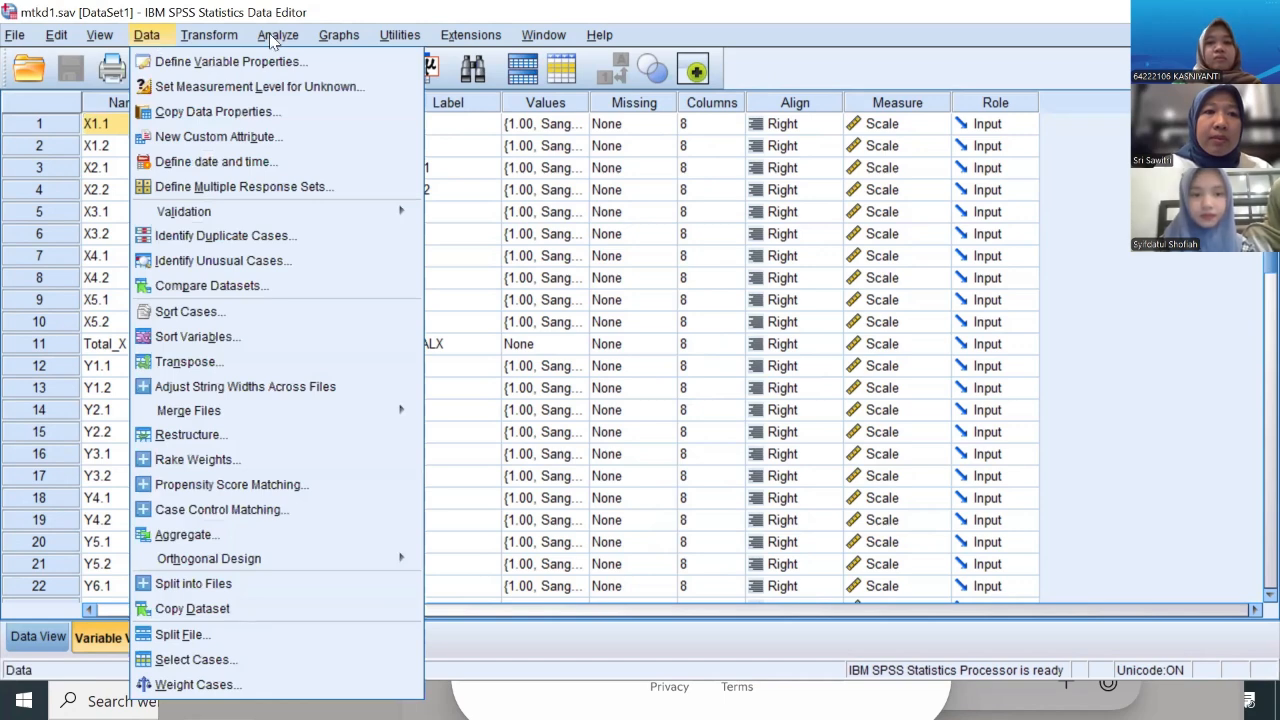
mouse_move(288, 40)
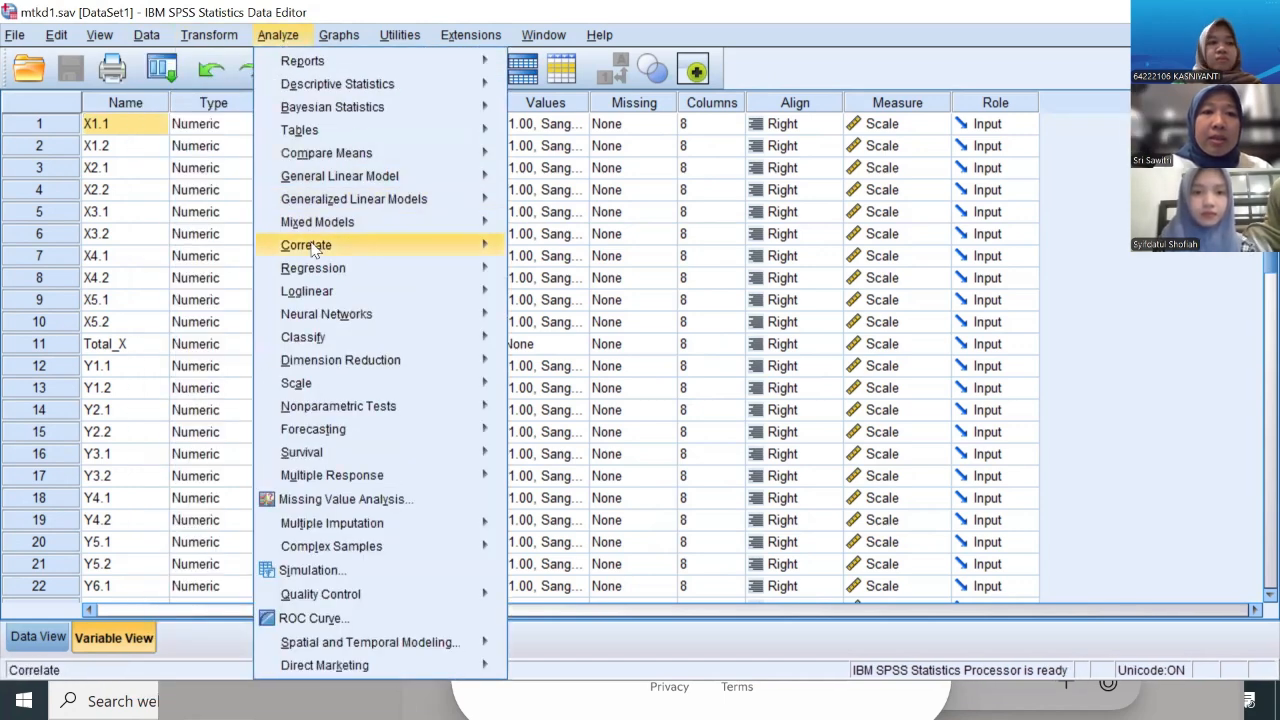
mouse_move(318, 248)
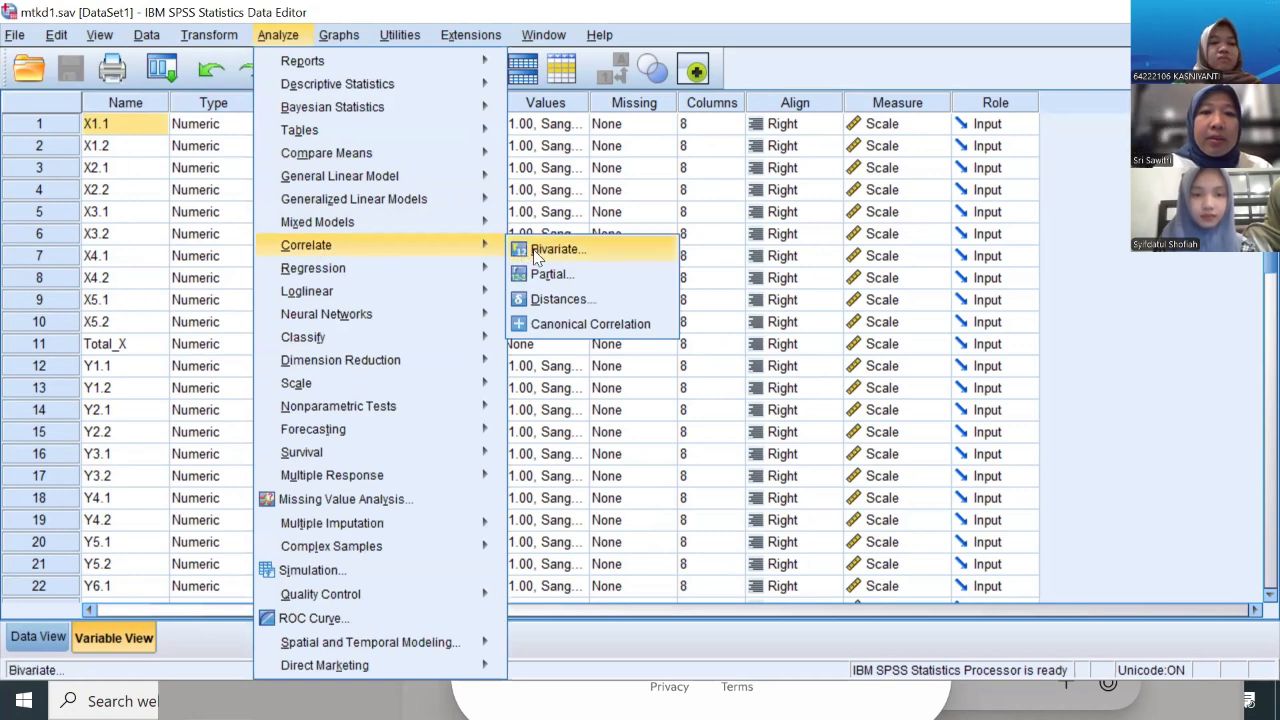
left_click(552, 249)
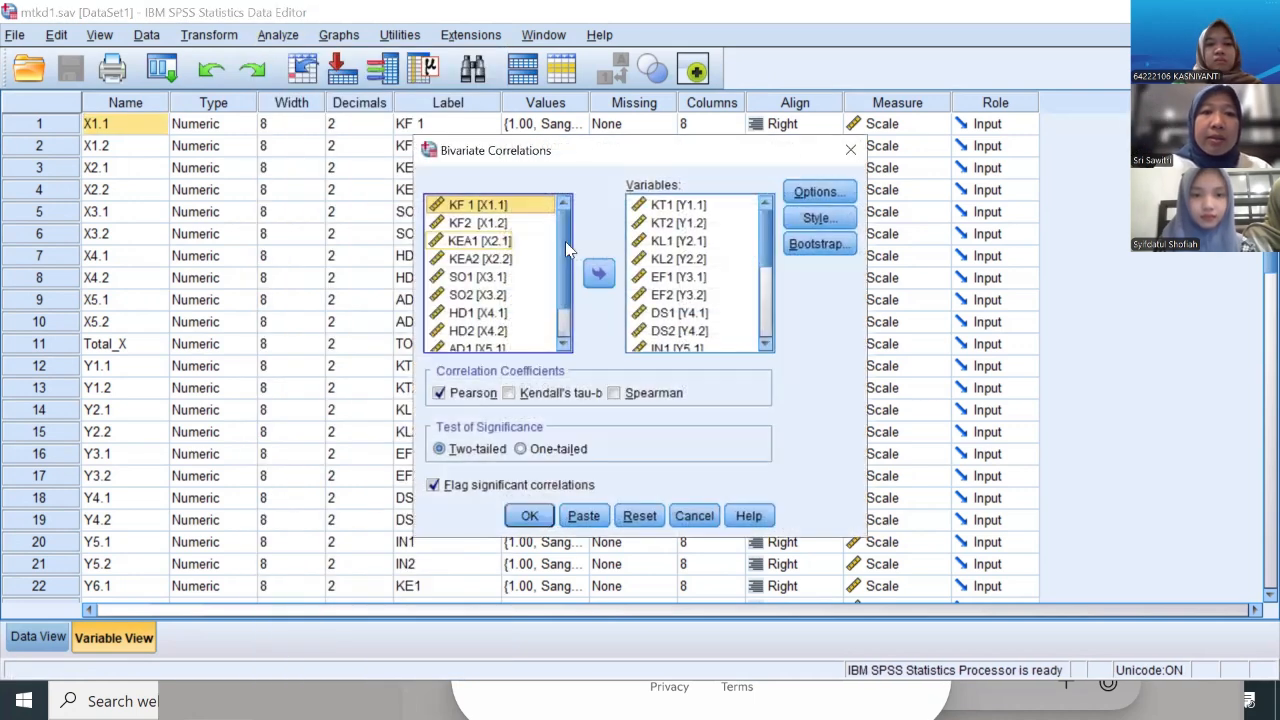
left_click(686, 206)
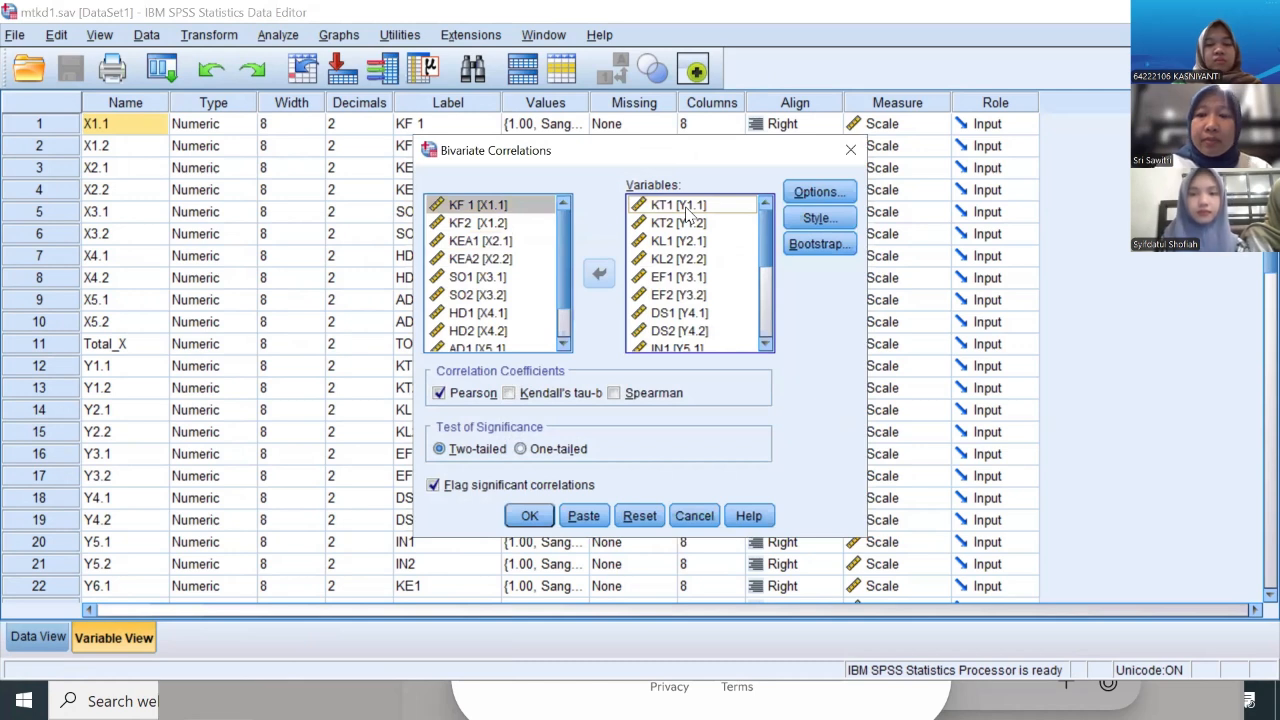
key("shift+Down")
key("shift+Down")
key("shift+Down")
key("shift+Down")
key("shift+Down")
key("shift+Down")
key("shift+Down")
key("shift+Down")
key("shift+Down")
key("shift+Down")
key("shift+Down")
key("shift+Down")
key("shift+Down")
key("shift+Down")
key("shift+Down")
key("shift+Down")
key("shift+Down")
key("shift+Down")
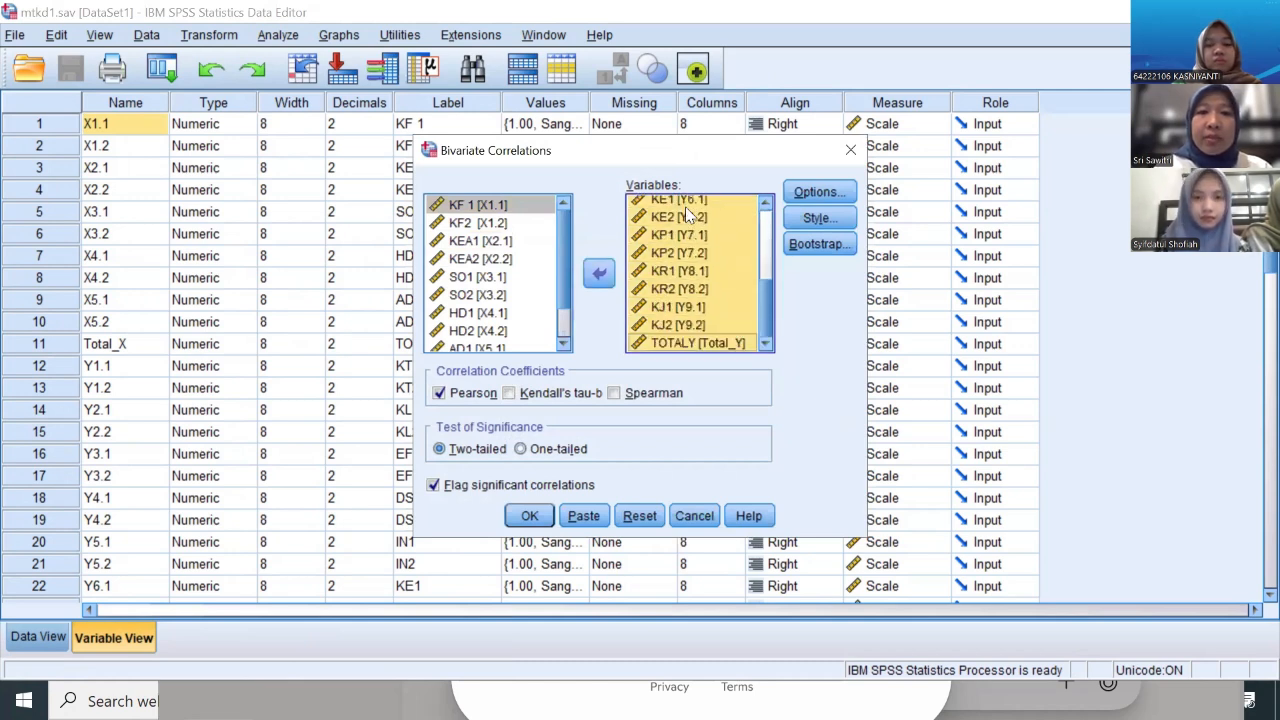
left_click(599, 279)
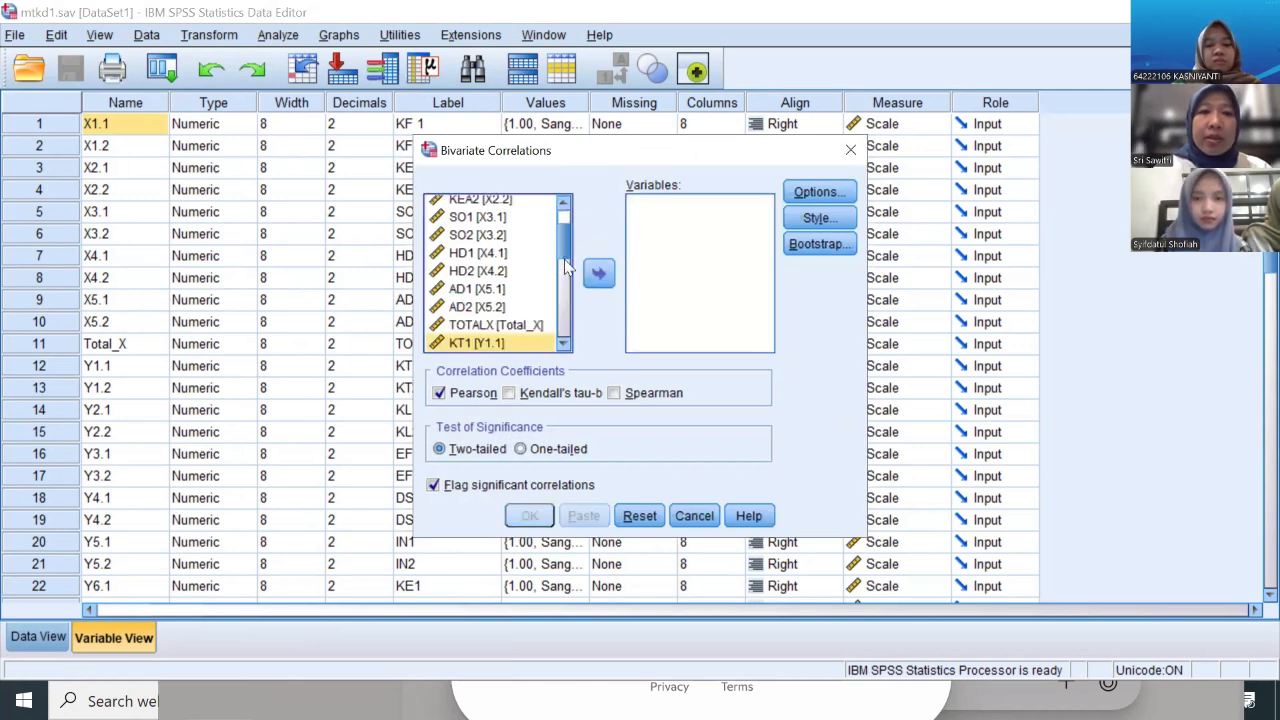
Add the X items KF 1 through AD2 together with TOTALX to the variables of the bivariate correlation.
left_click_drag(565, 265, 565, 248)
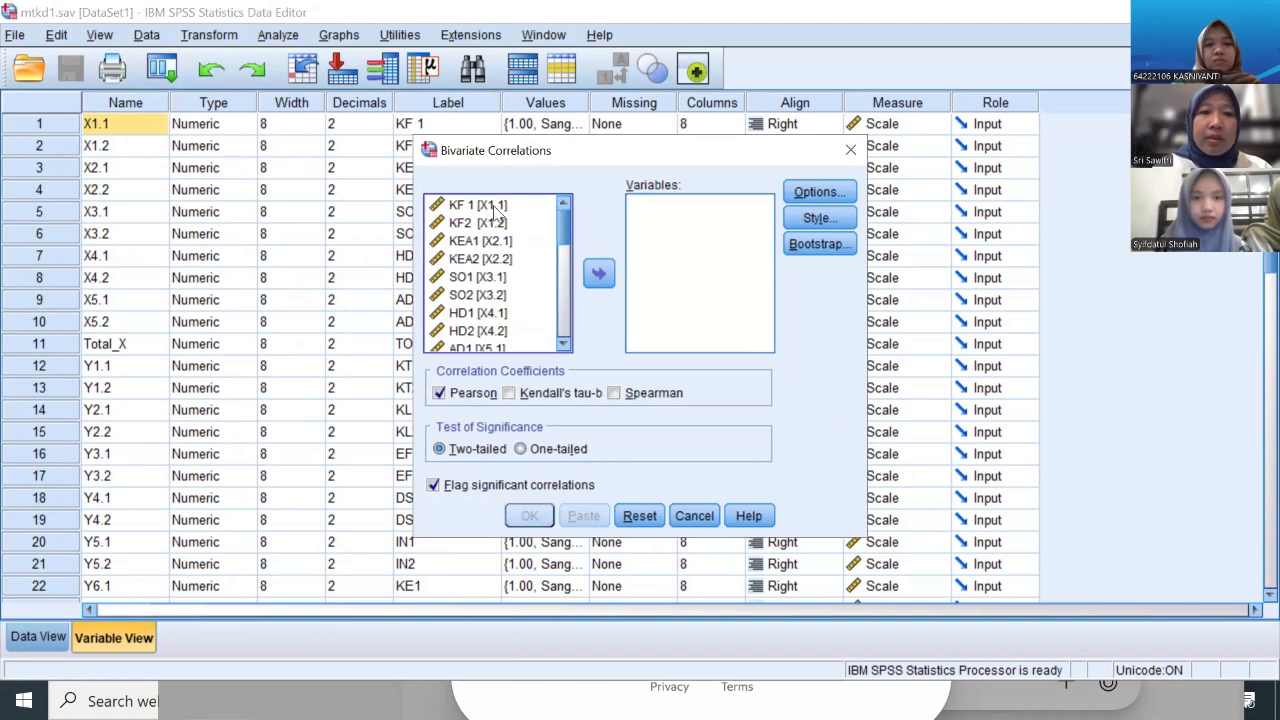
left_click(493, 206)
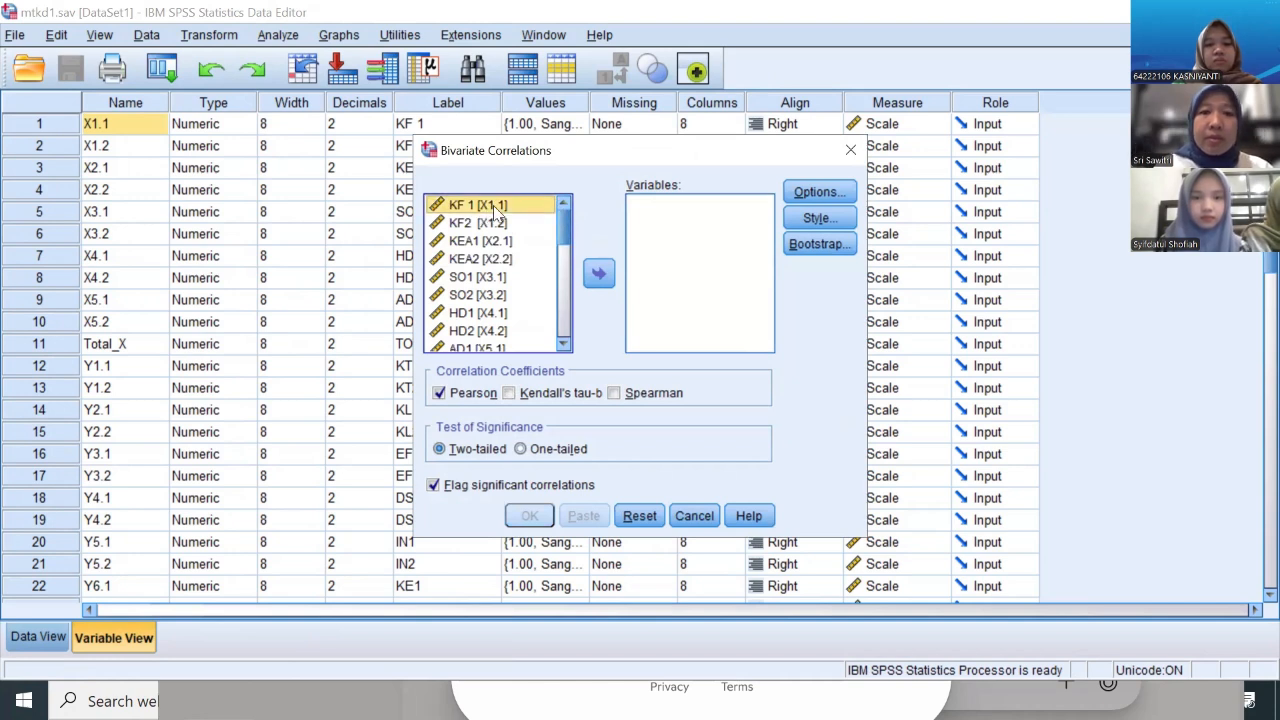
key("shift+Down")
key("shift+Down")
key("shift+Down")
key("shift+Down")
key("shift+Down")
key("shift+Down")
key("shift+Down")
key("shift+Down")
key("shift+Down")
key("shift+Down")
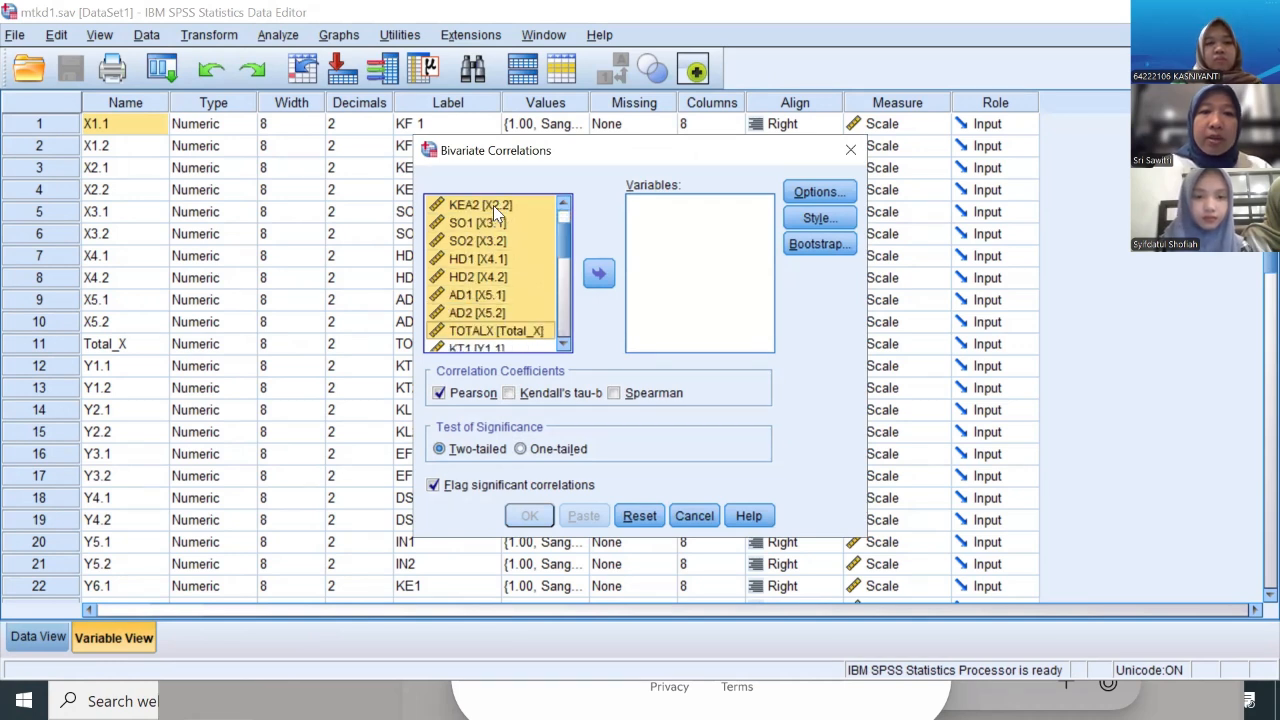
left_click(598, 273)
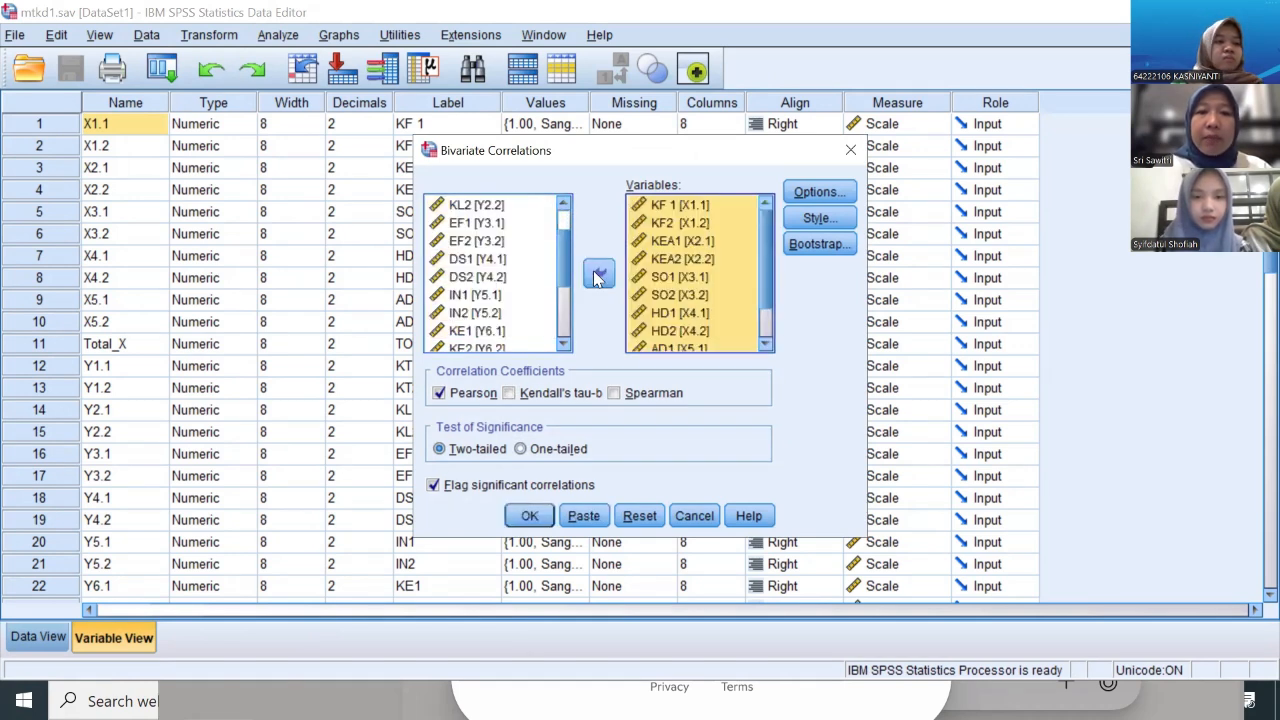
Run the bivariate correlation for the X items and maximize the output window.
left_click(530, 517)
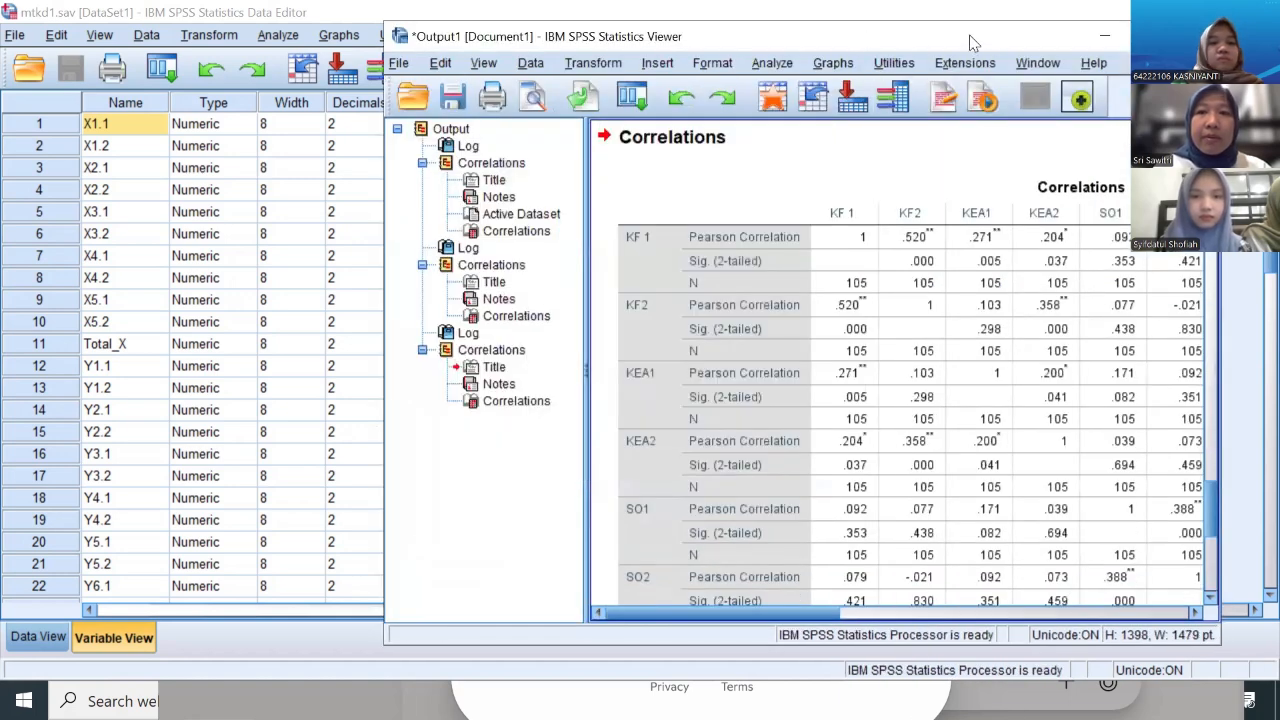
left_click_drag(968, 37, 792, 30)
left_click(975, 30)
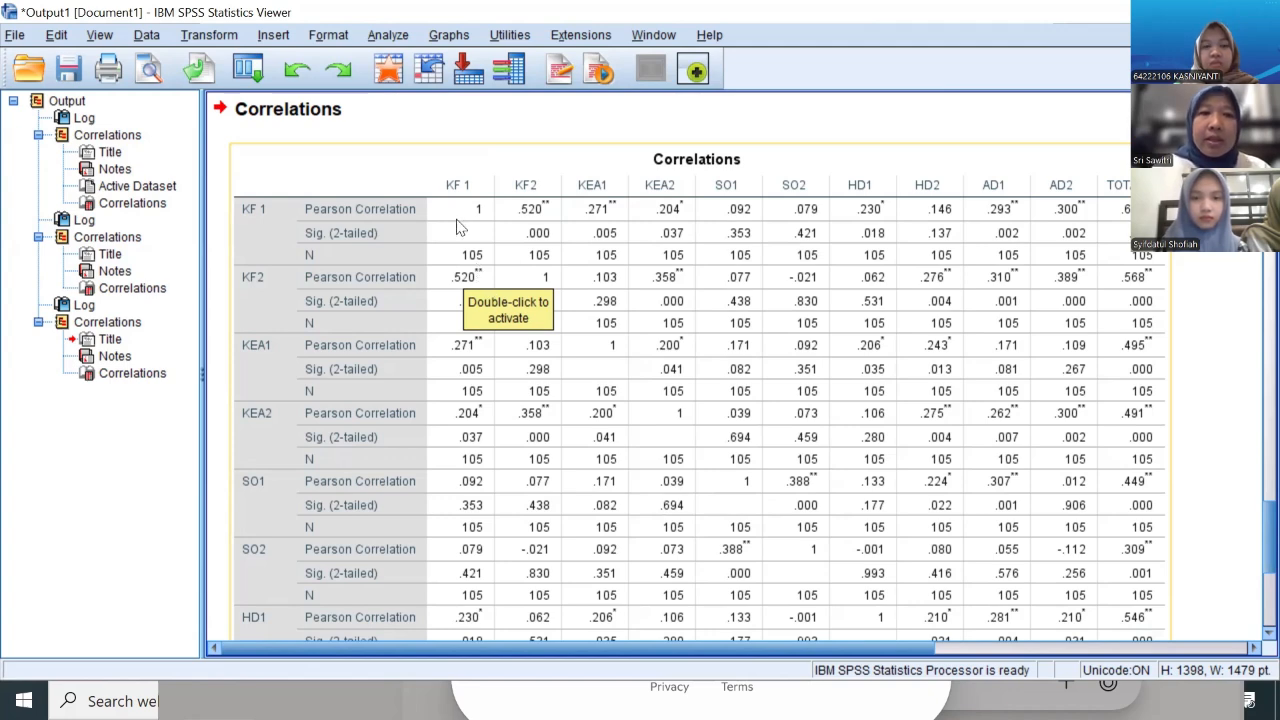
Reopen the Bivariate Correlations dialog and remove the X items KF 1 through TOTALX from the variables to analyse.
left_click(393, 36)
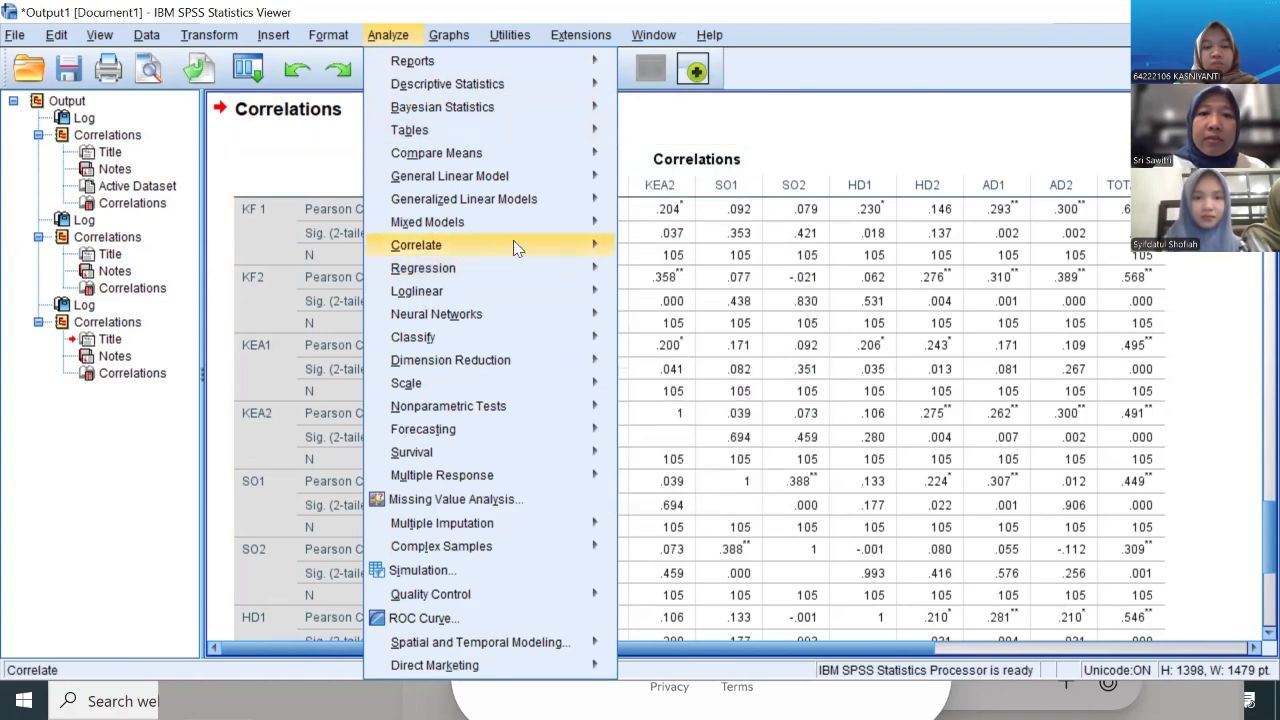
mouse_move(516, 246)
left_click(652, 250)
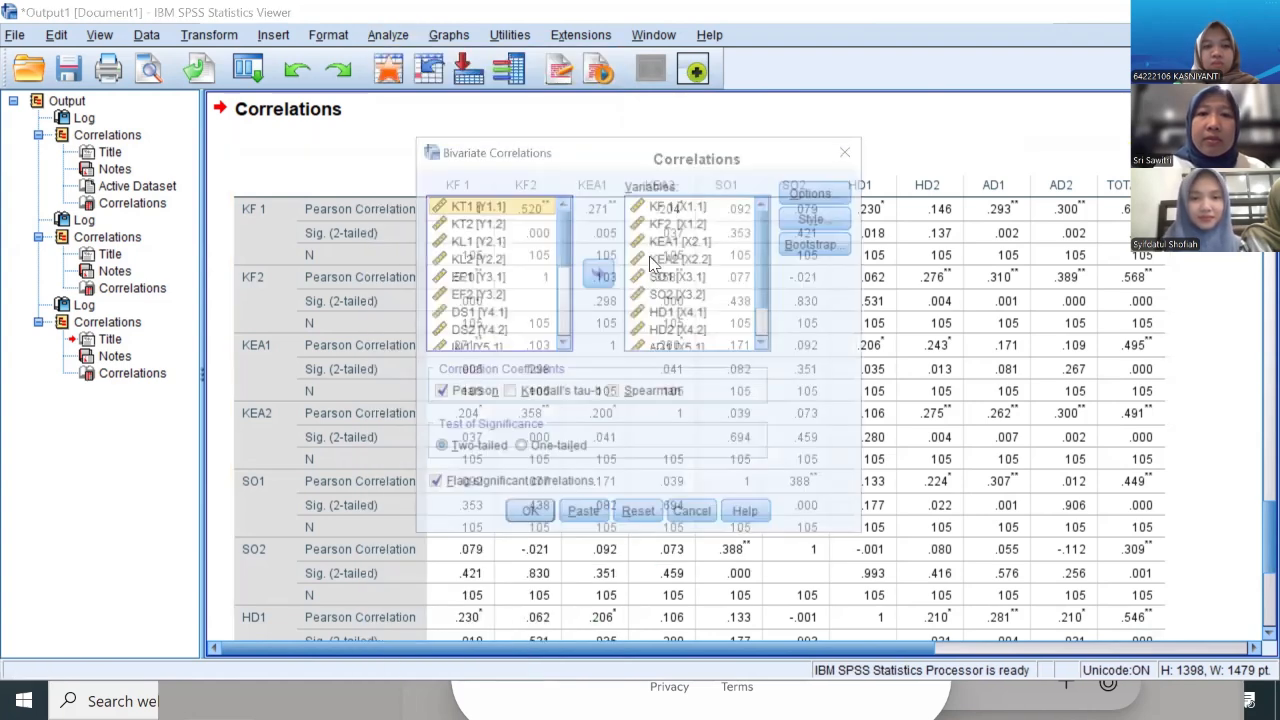
left_click(682, 206)
key("shift+Down")
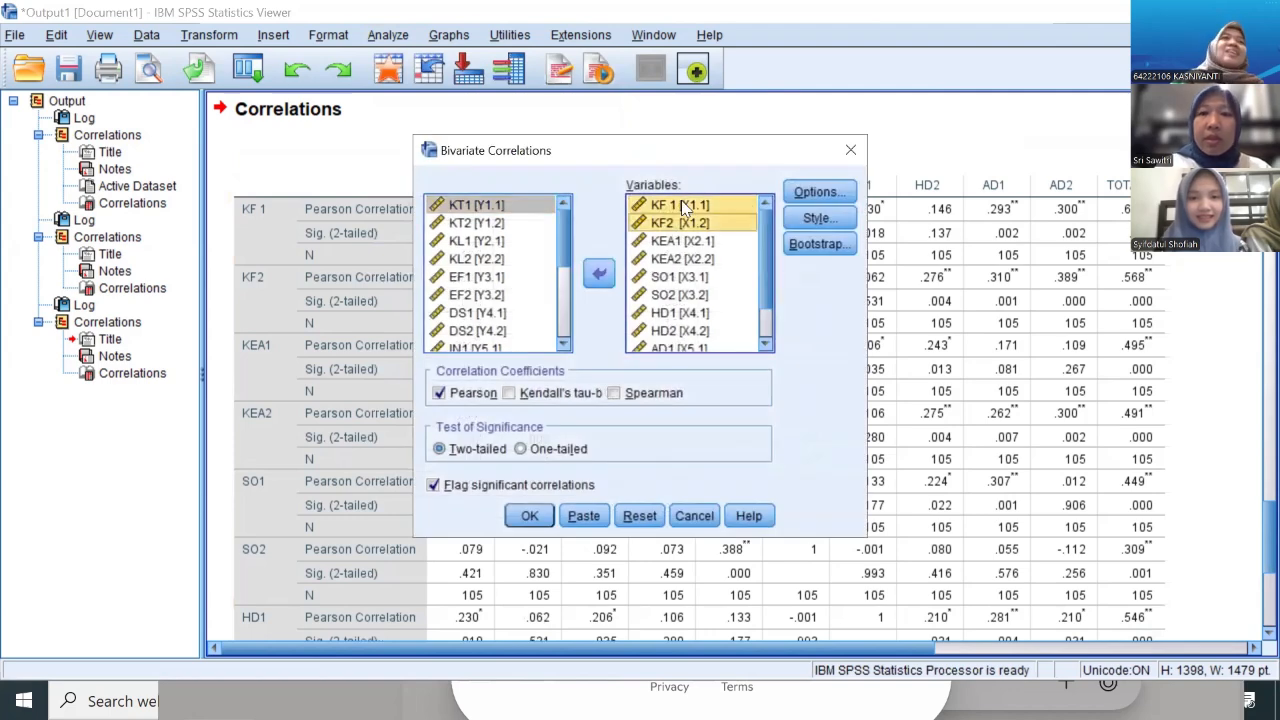
key("shift+End")
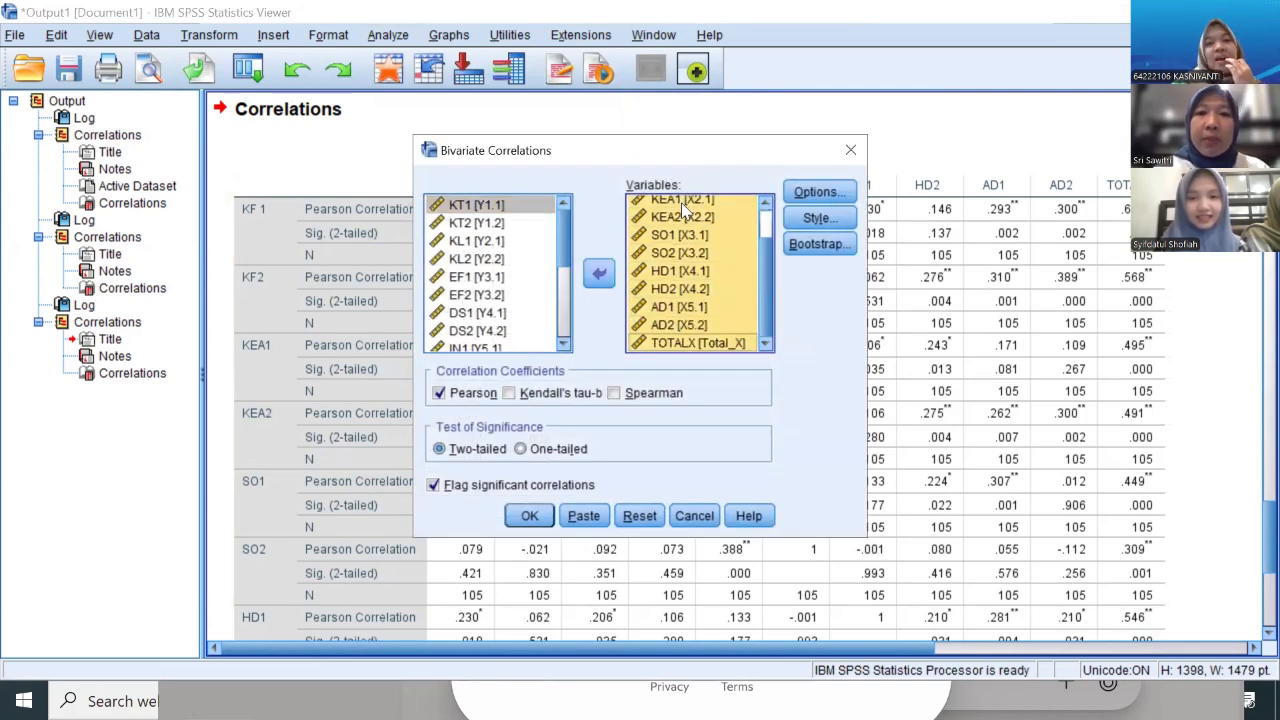
left_click(599, 273)
Run the bivariate correlation on the Y items KT1 through KJ2 together with TOTALY.
scroll(510, 305, "down", 2)
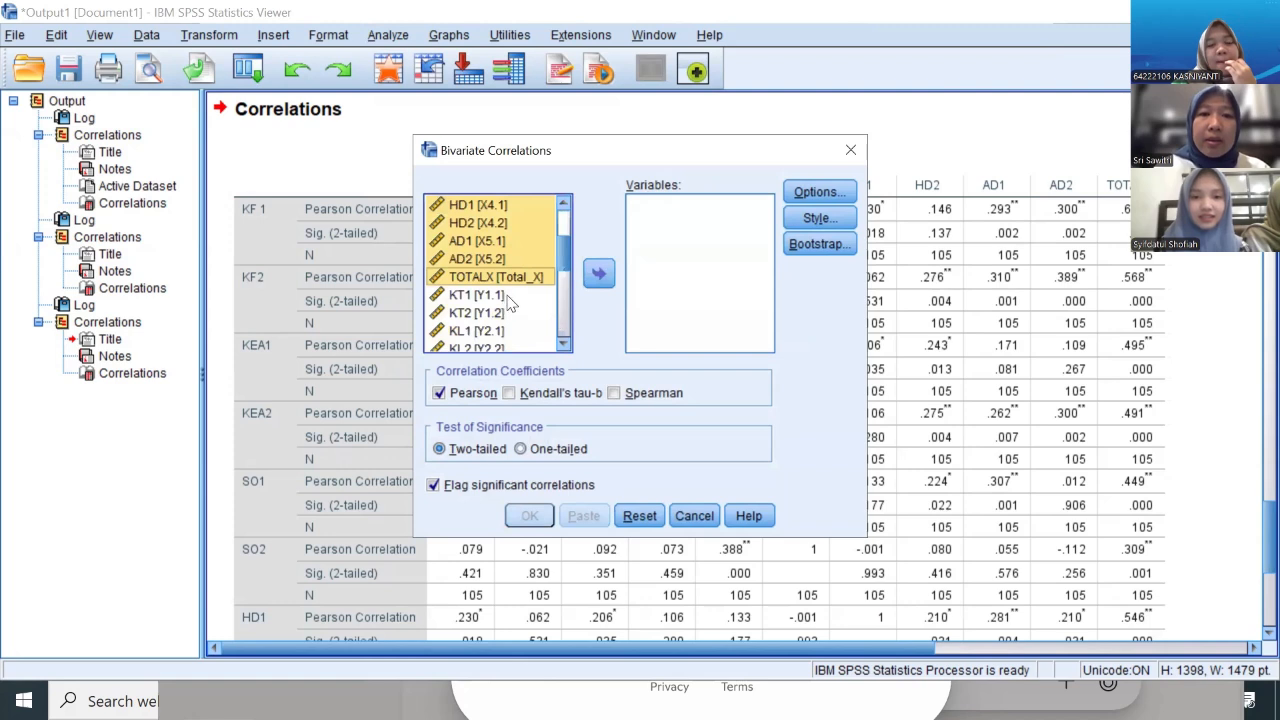
left_click(510, 298)
key("shift+Down")
key("shift+Down")
key("shift+Down")
key("shift+Down")
key("shift+Down")
key("shift+Down")
key("shift+Down")
key("shift+Down")
key("shift+Down")
key("shift+Down")
key("shift+Down")
key("shift+Down")
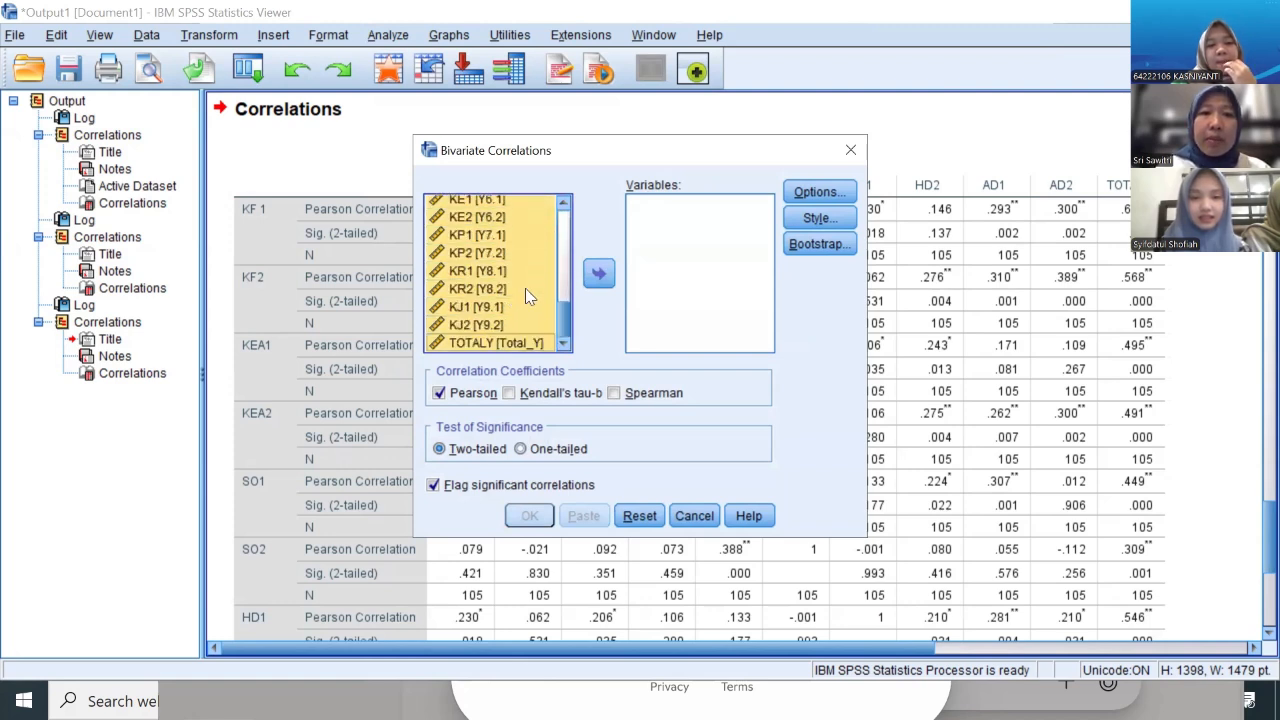
left_click(604, 279)
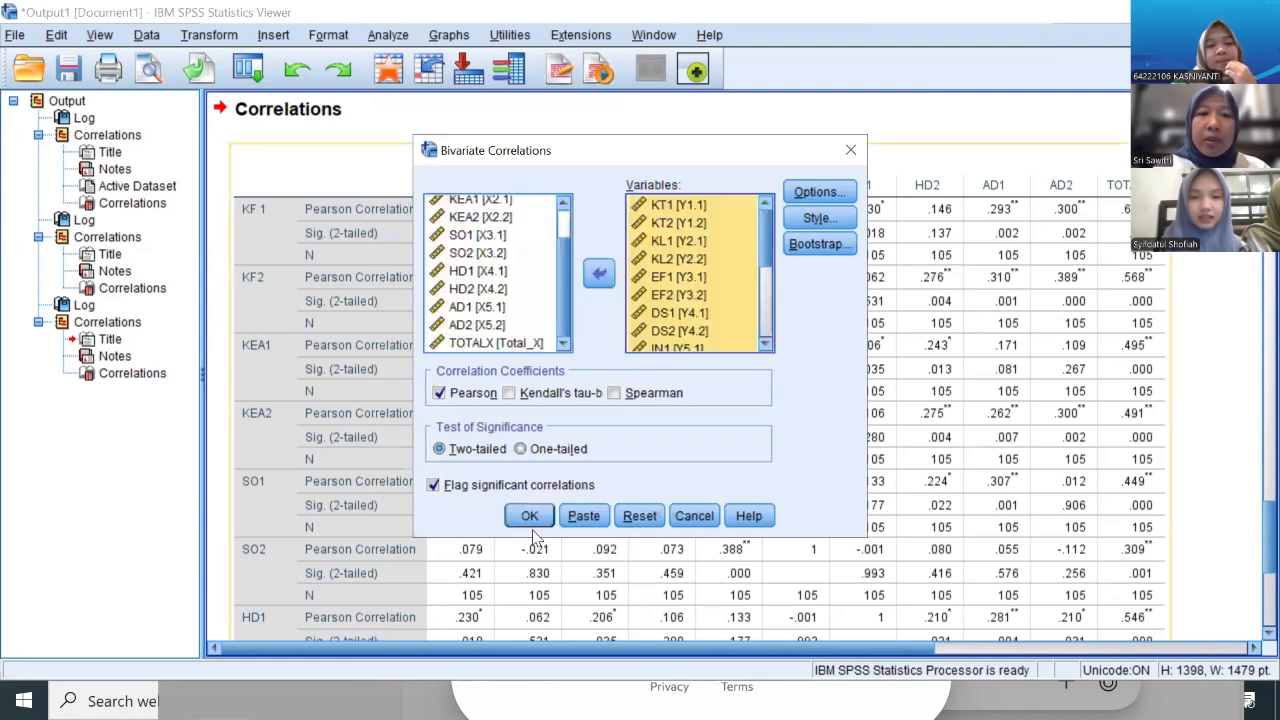
left_click(529, 517)
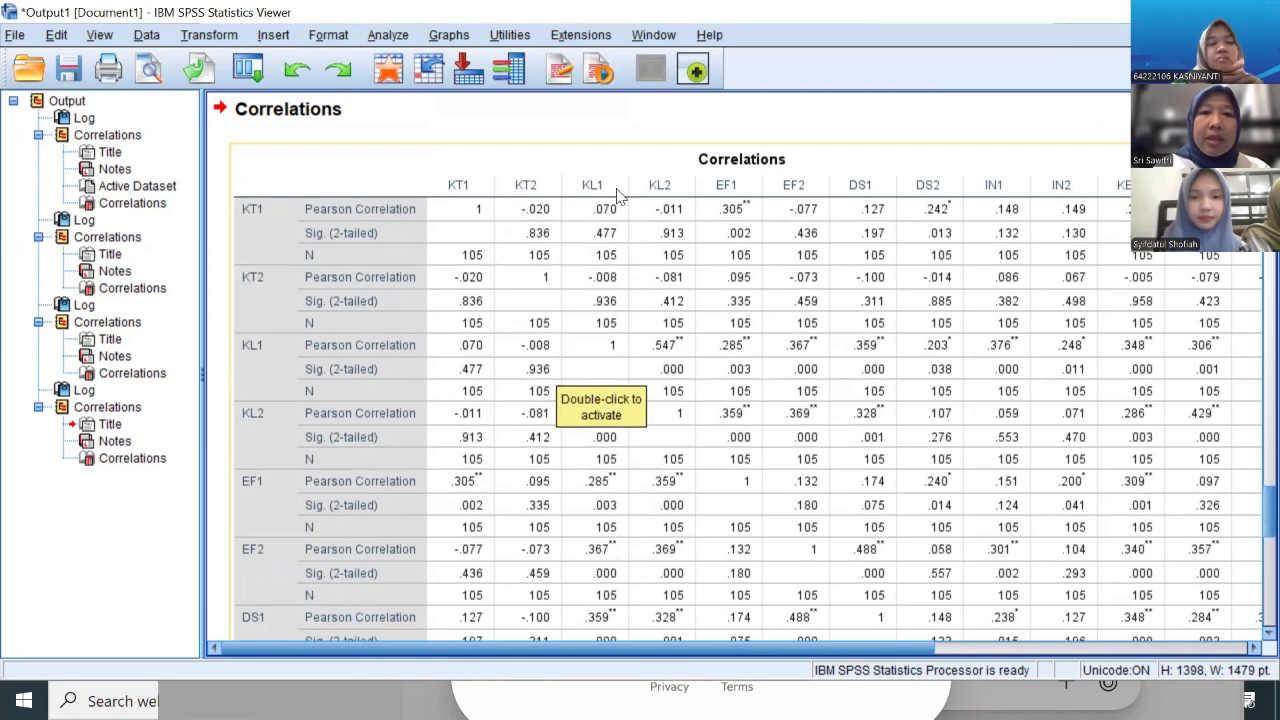
scroll(622, 200, "down", 3)
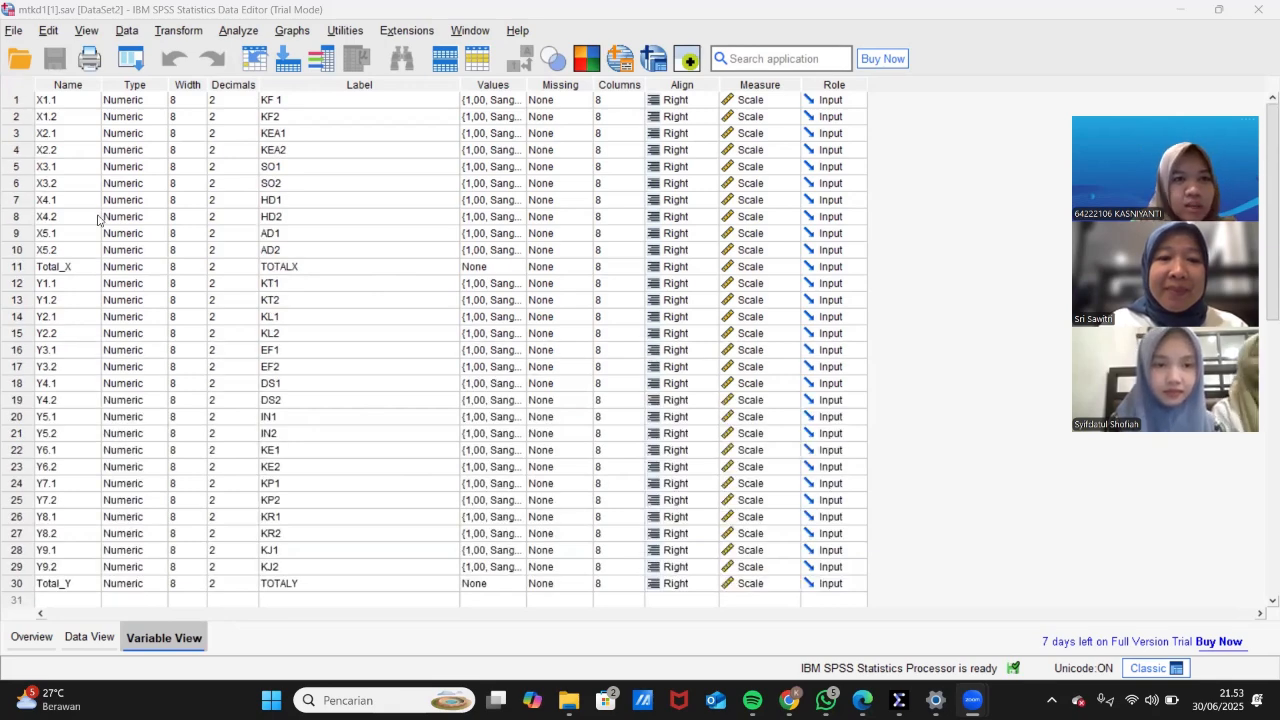
Open the Reliability Analysis dialog and remove the Y items KT1 through KJ2 from the items to analyse.
left_click(241, 33)
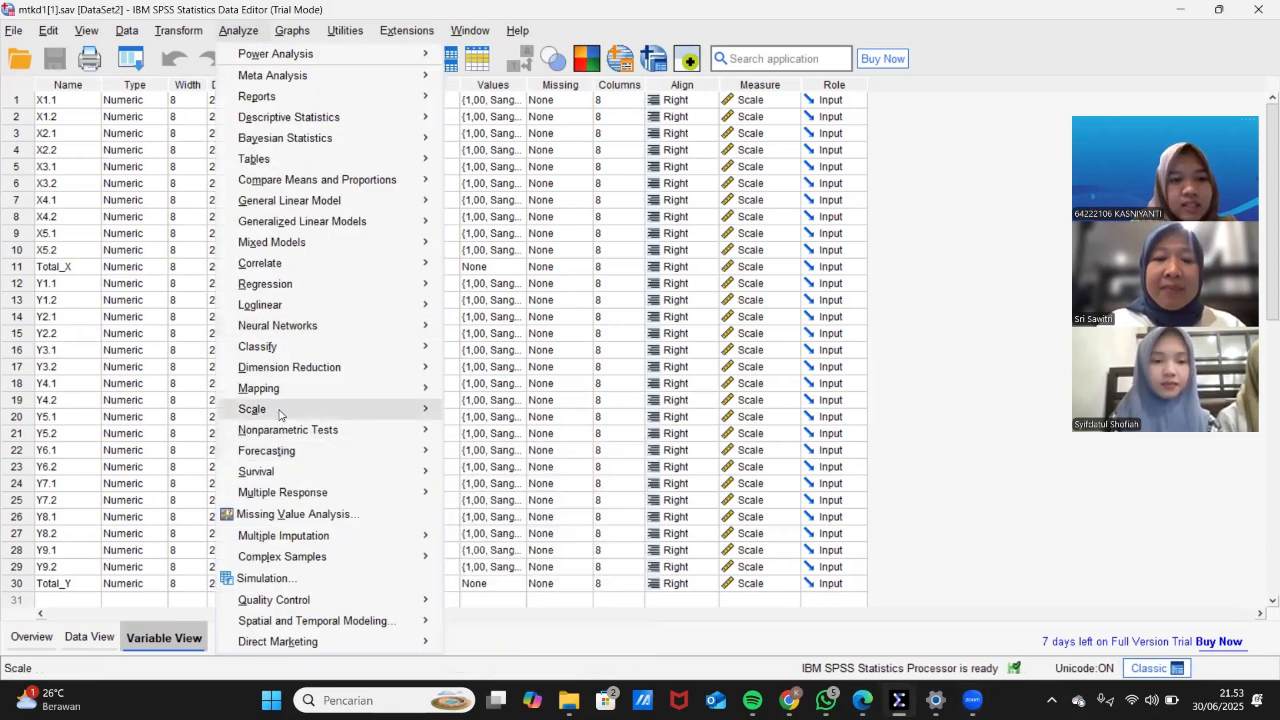
mouse_move(283, 410)
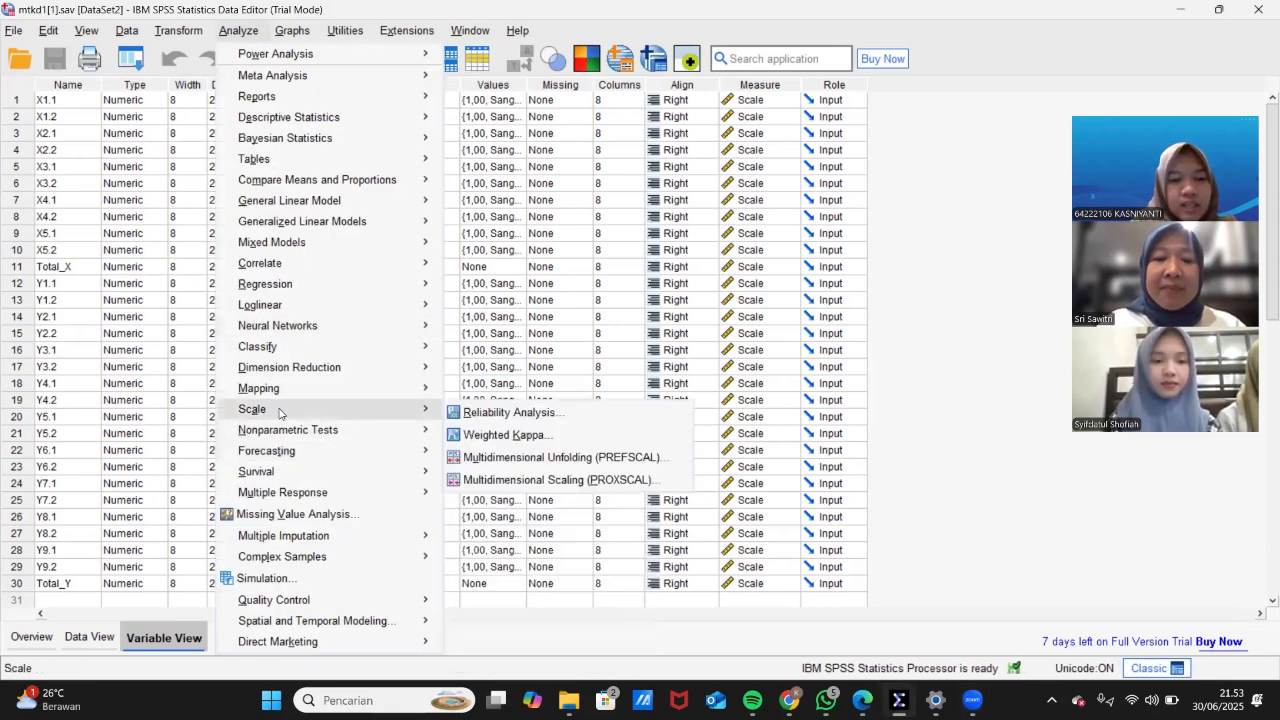
left_click(506, 413)
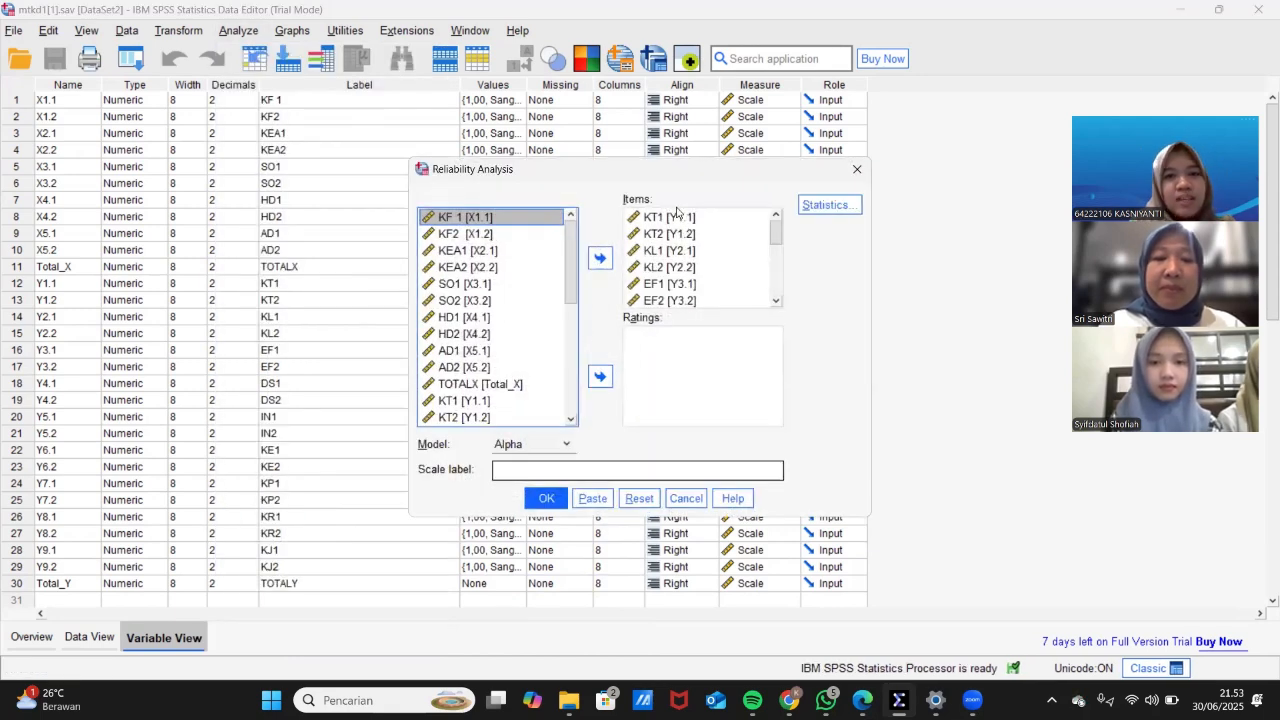
left_click(677, 216)
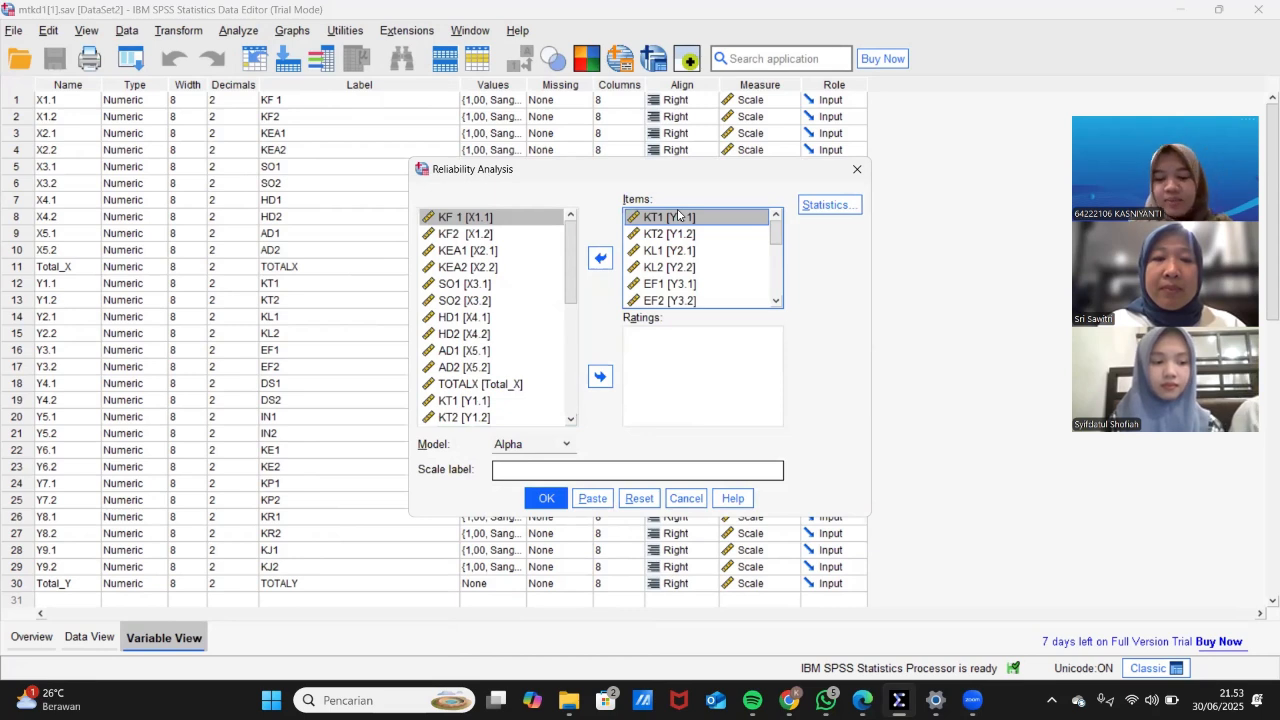
key("shift+Down")
key("shift+Down")
key("shift+Down")
key("shift+Down")
key("shift+Down")
key("shift+Down")
key("shift+Down")
key("shift+Down")
key("shift+Down")
key("shift+Down")
key("shift+Down")
key("shift+Down")
key("shift+Down")
key("shift+Down")
key("shift+Down")
key("shift+Down")
key("shift+Down")
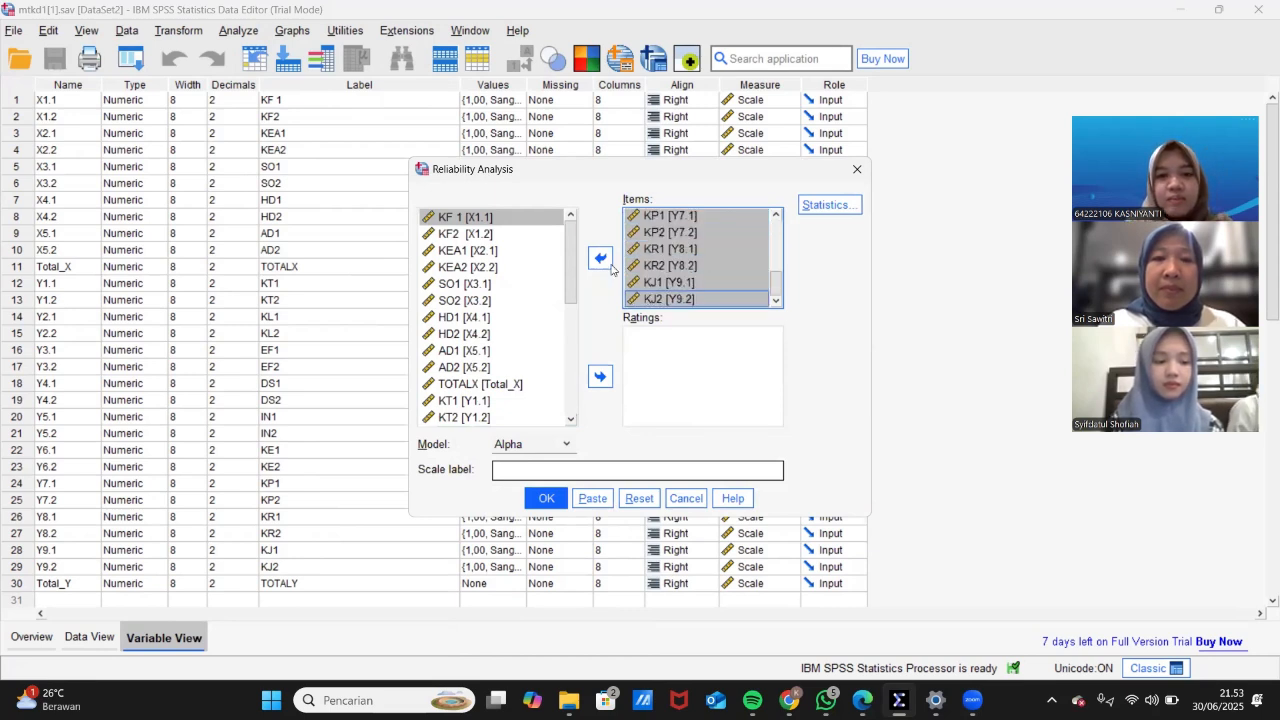
left_click(598, 258)
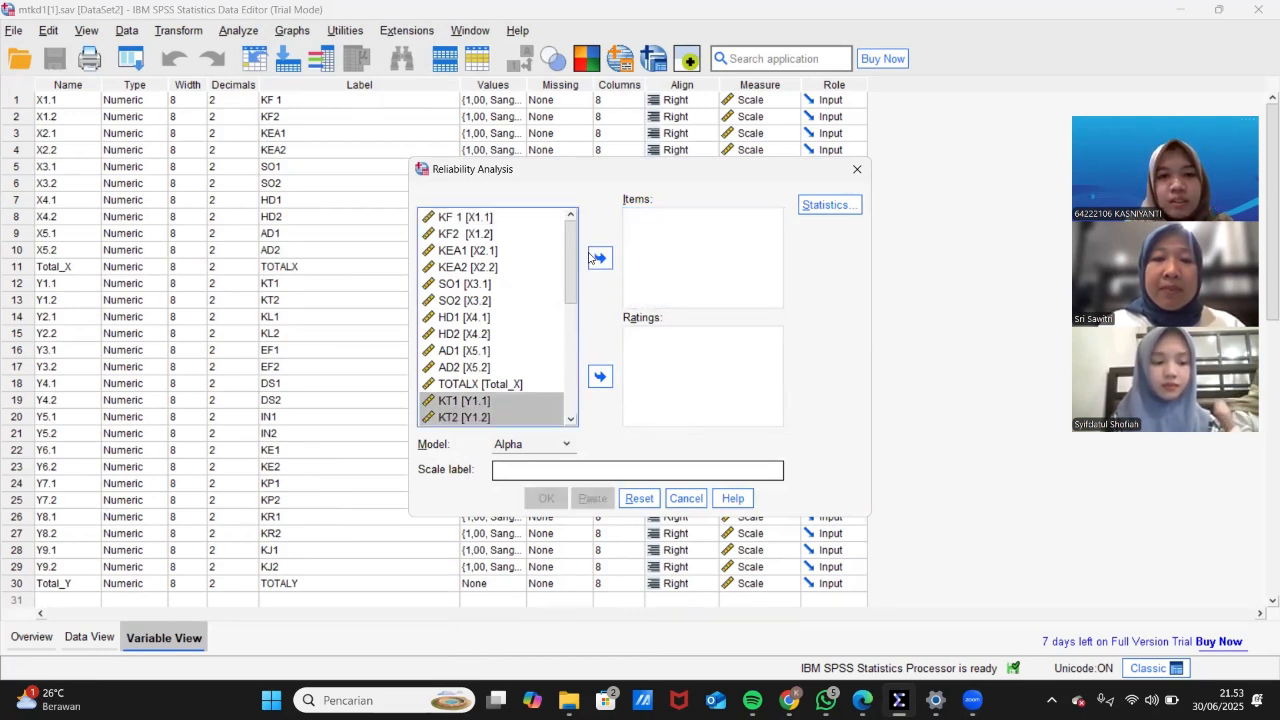
Run the reliability analysis on the X items KF 1 through AD2, leaving out TOTALX.
left_click(481, 219)
key("shift+Down")
key("shift+Down")
key("shift+Down")
key("shift+Down")
key("shift+Down")
key("shift+Down")
key("shift+Down")
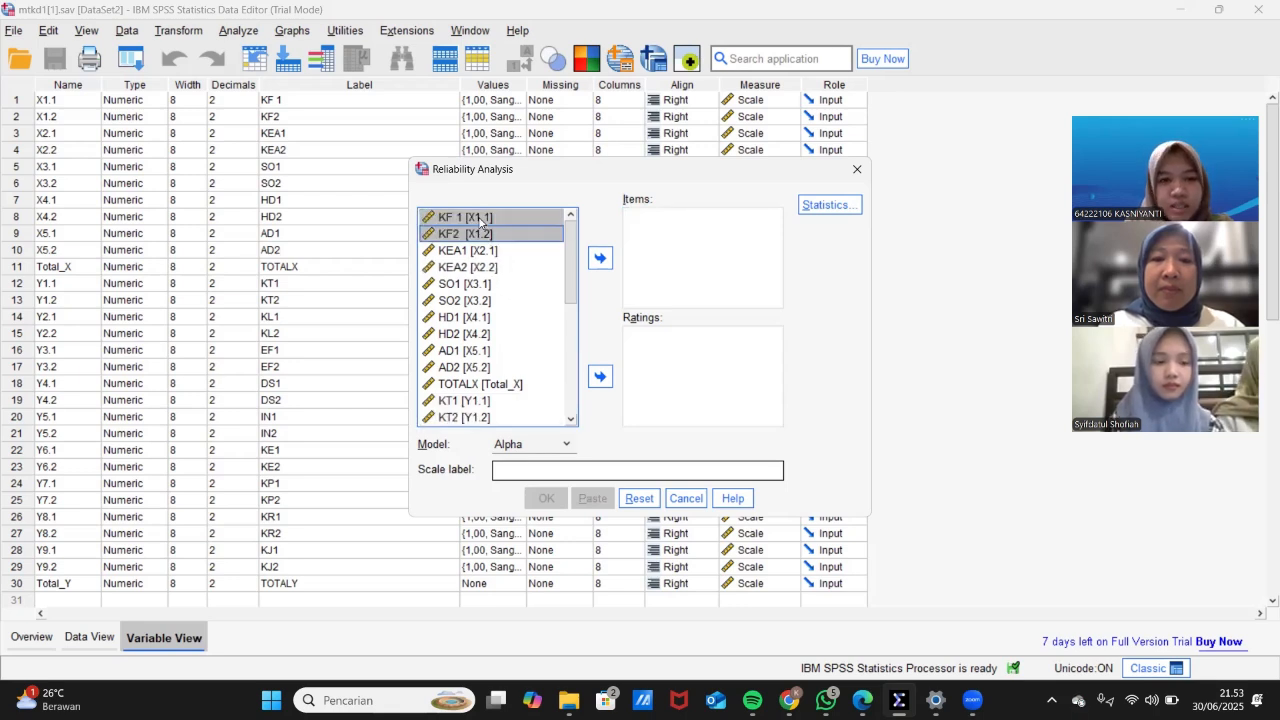
key("shift+Down")
key("shift+Down")
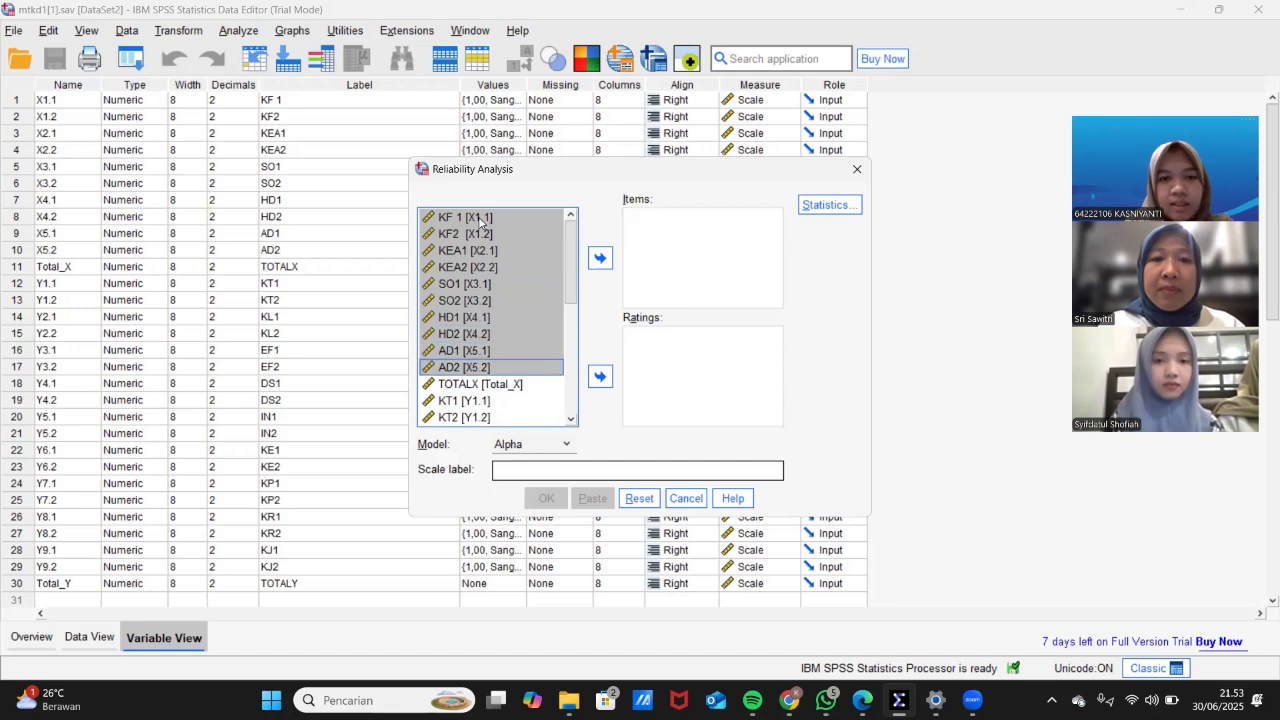
left_click(604, 251)
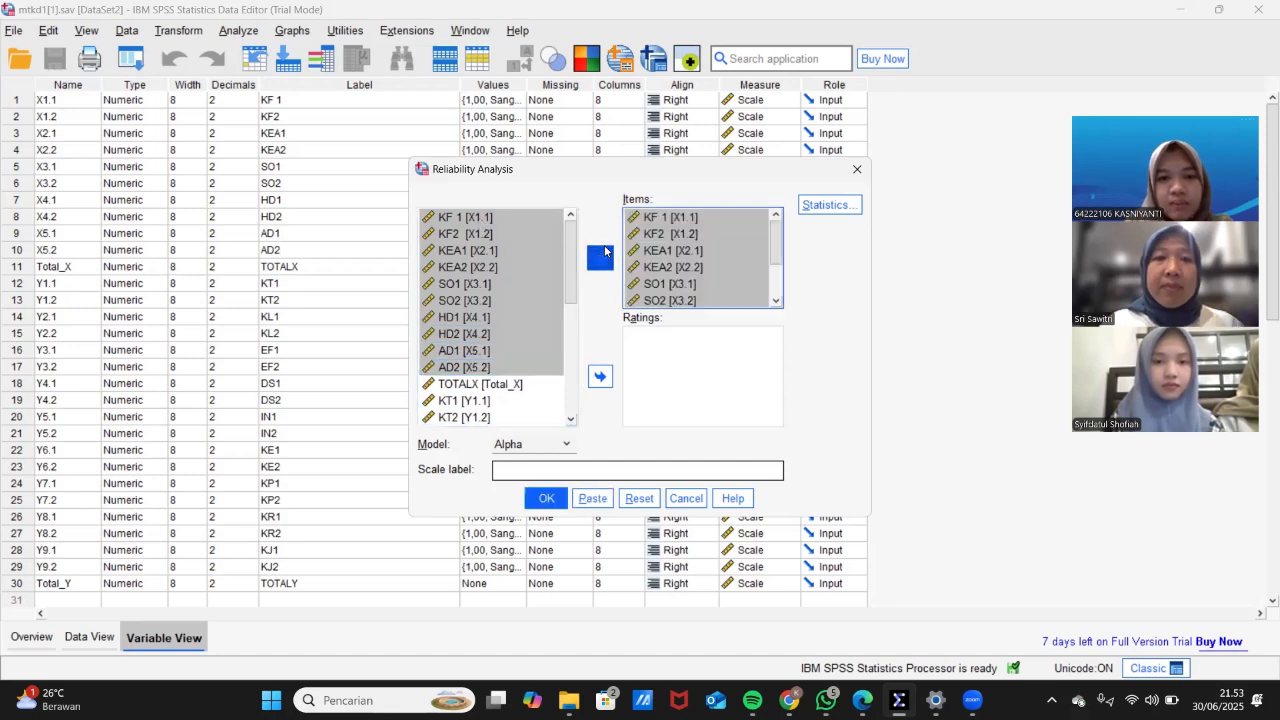
left_click(552, 502)
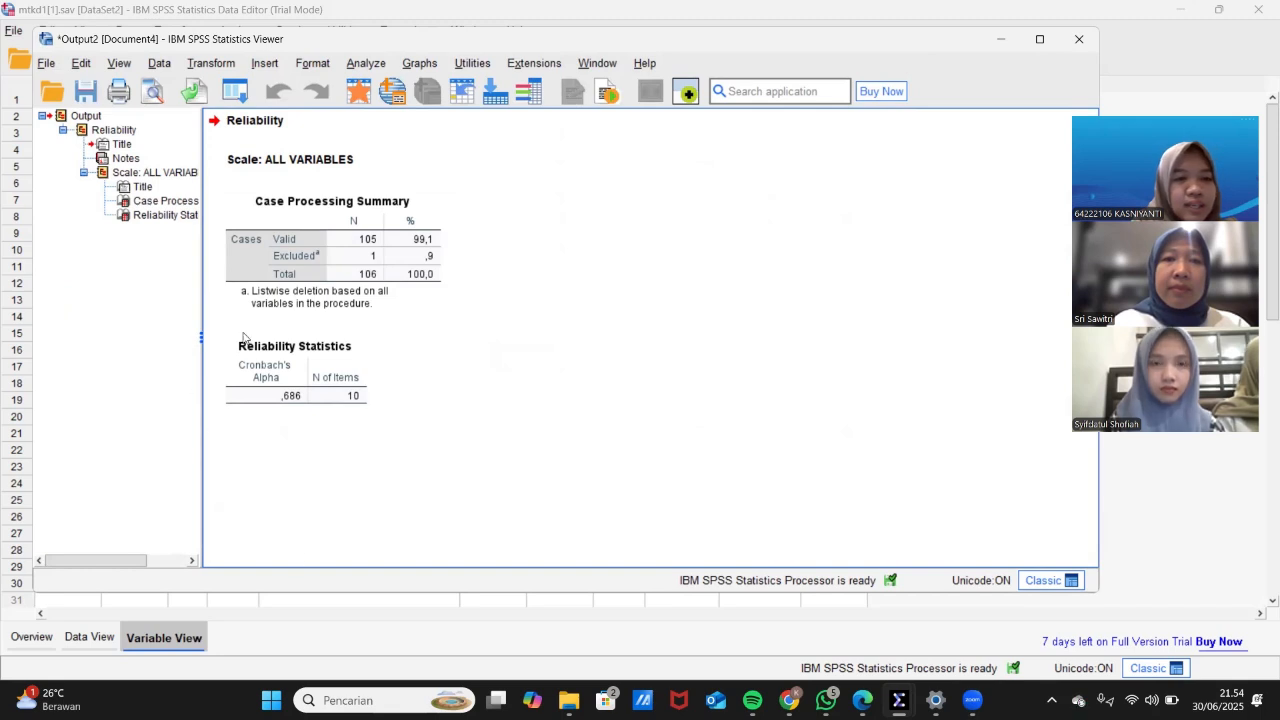
left_click(298, 386)
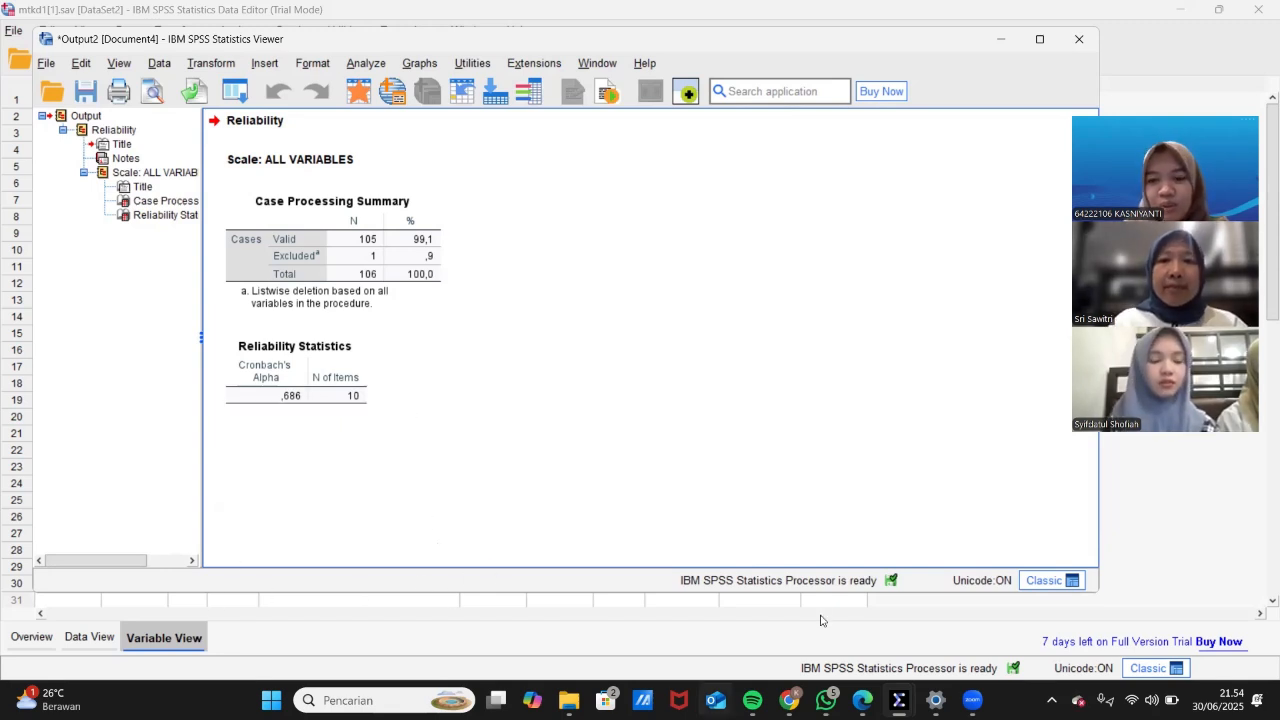
Return to the data set, reopen the Reliability Analysis dialog and remove the X items KF 1 through AD2 from the items to analyse.
left_click(898, 700)
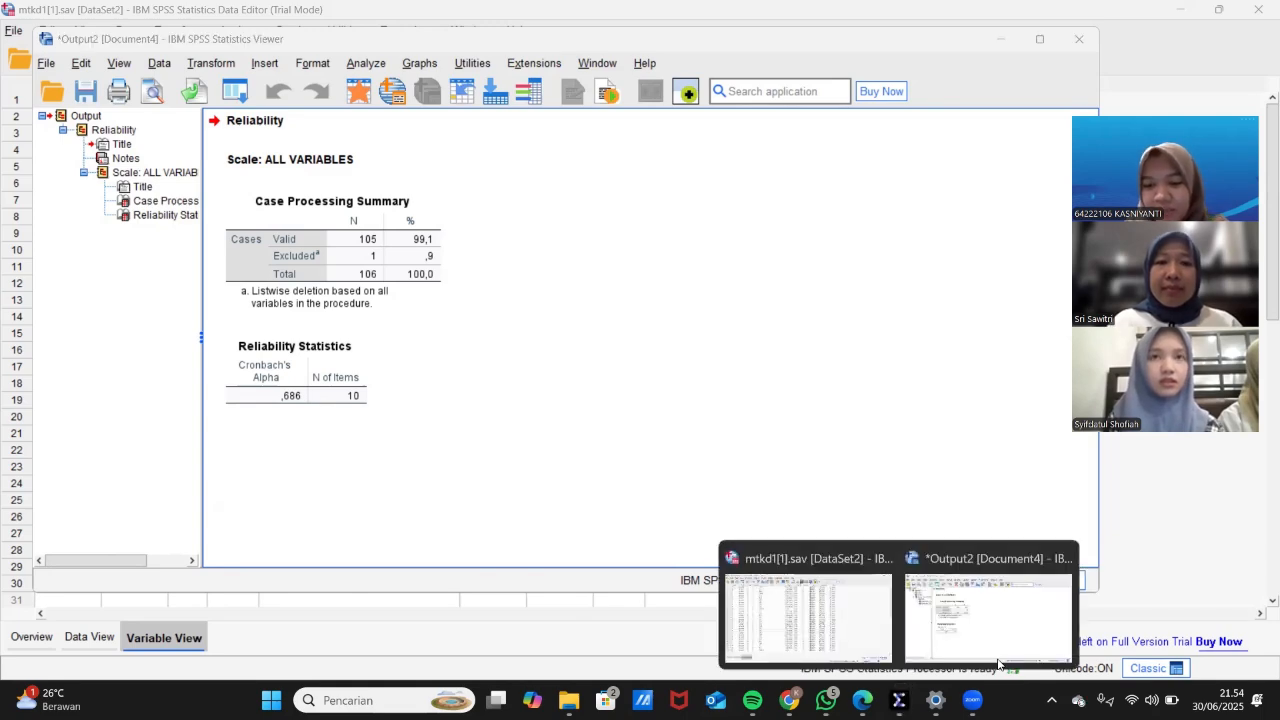
left_click(806, 615)
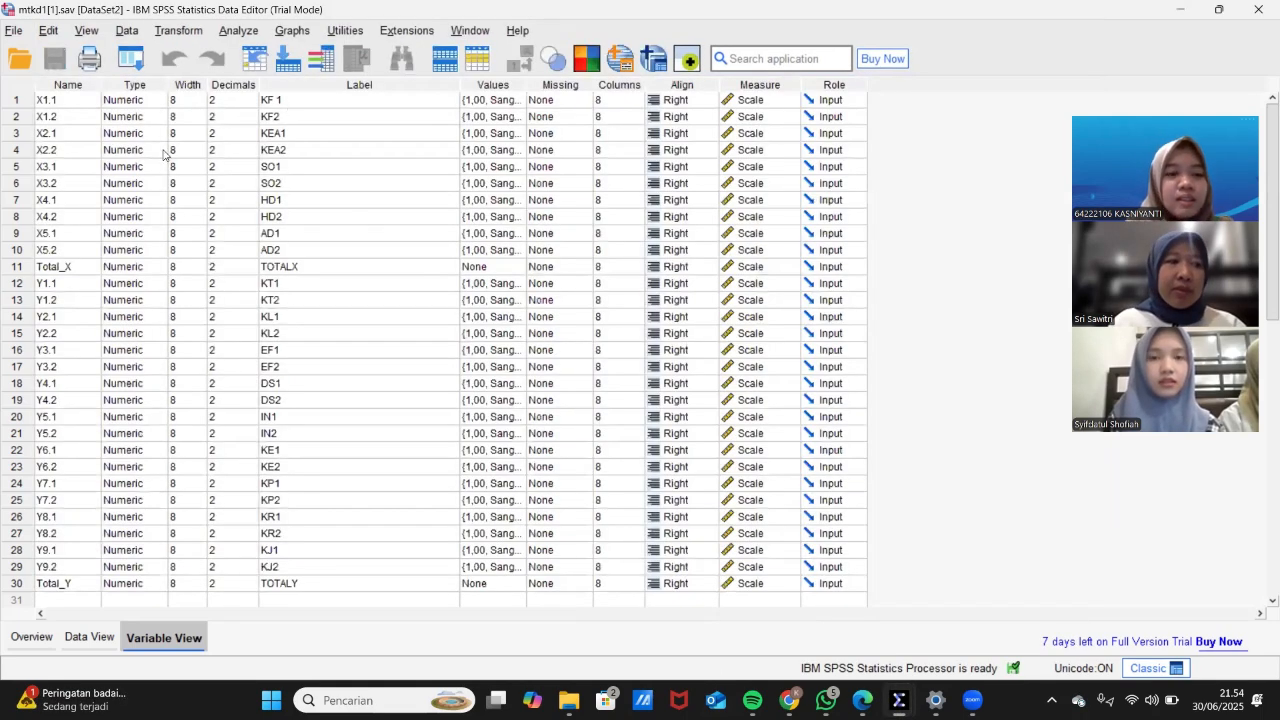
left_click(240, 31)
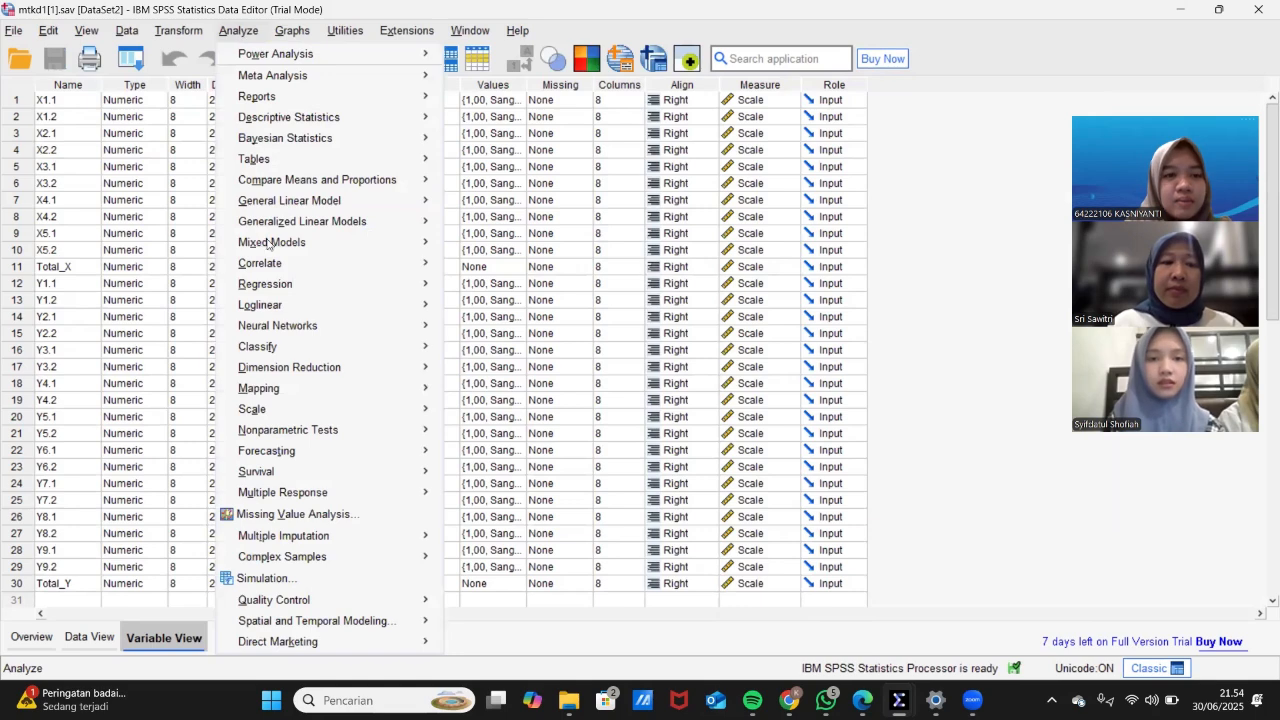
mouse_move(271, 413)
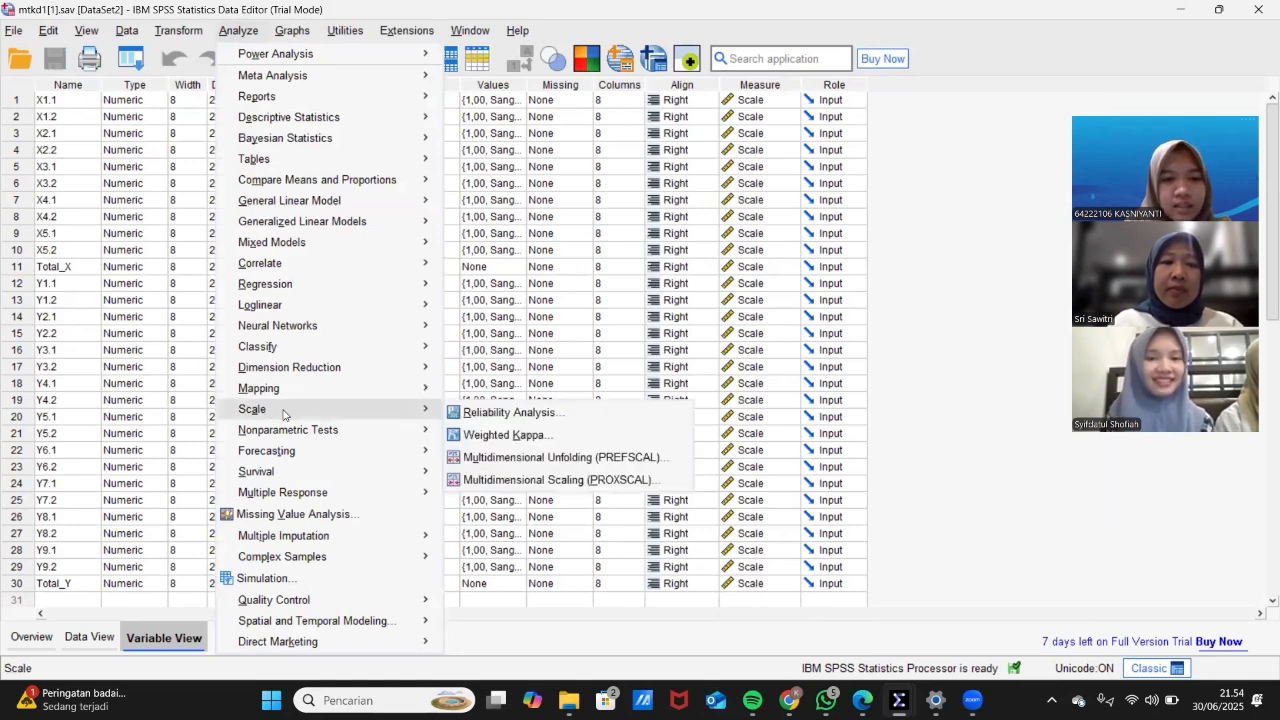
left_click(491, 414)
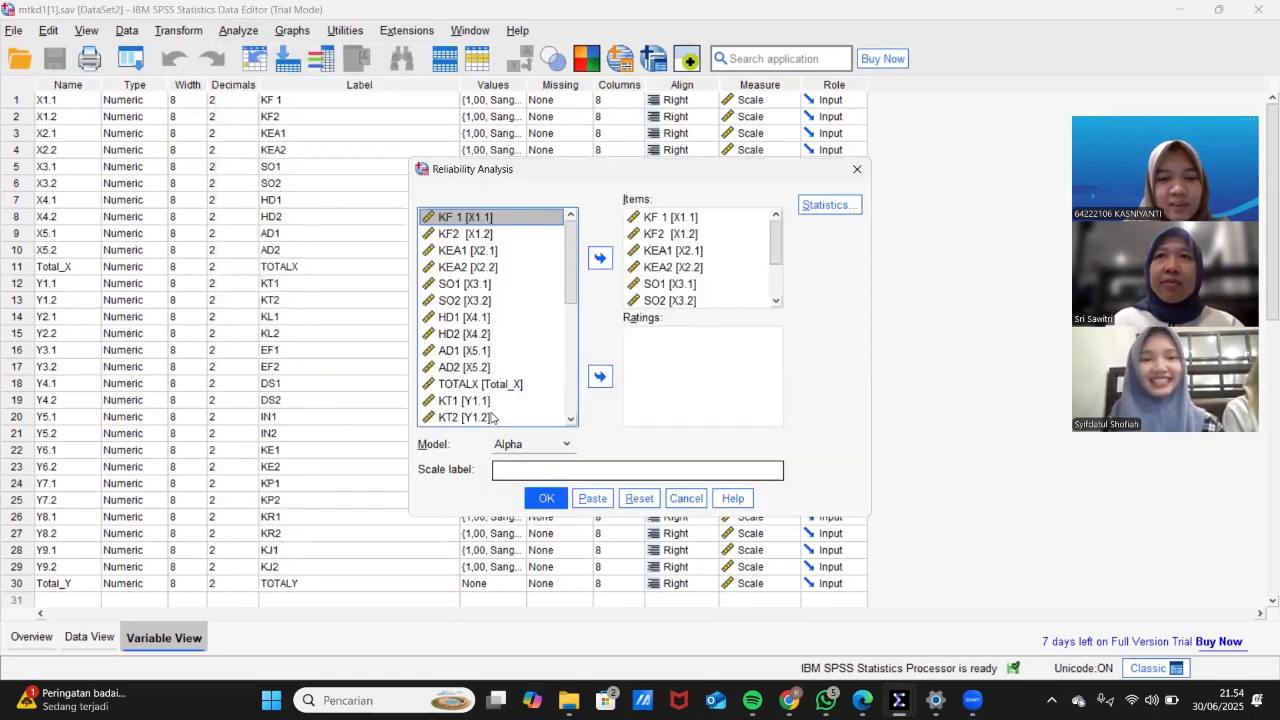
left_click(650, 222)
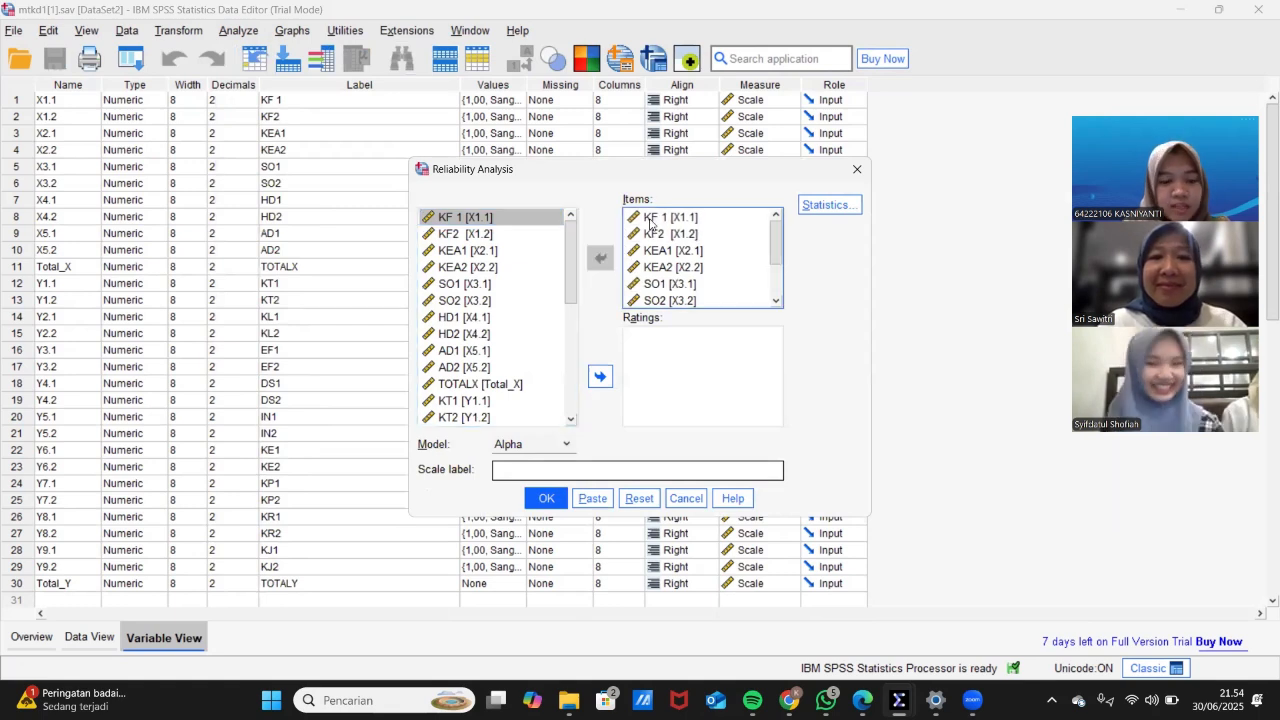
key("shift+Down")
key("shift+Down")
key("shift+Down")
key("shift+Down")
key("shift+Down")
key("shift+Down")
key("shift+Down")
key("shift+Down")
key("shift+Down")
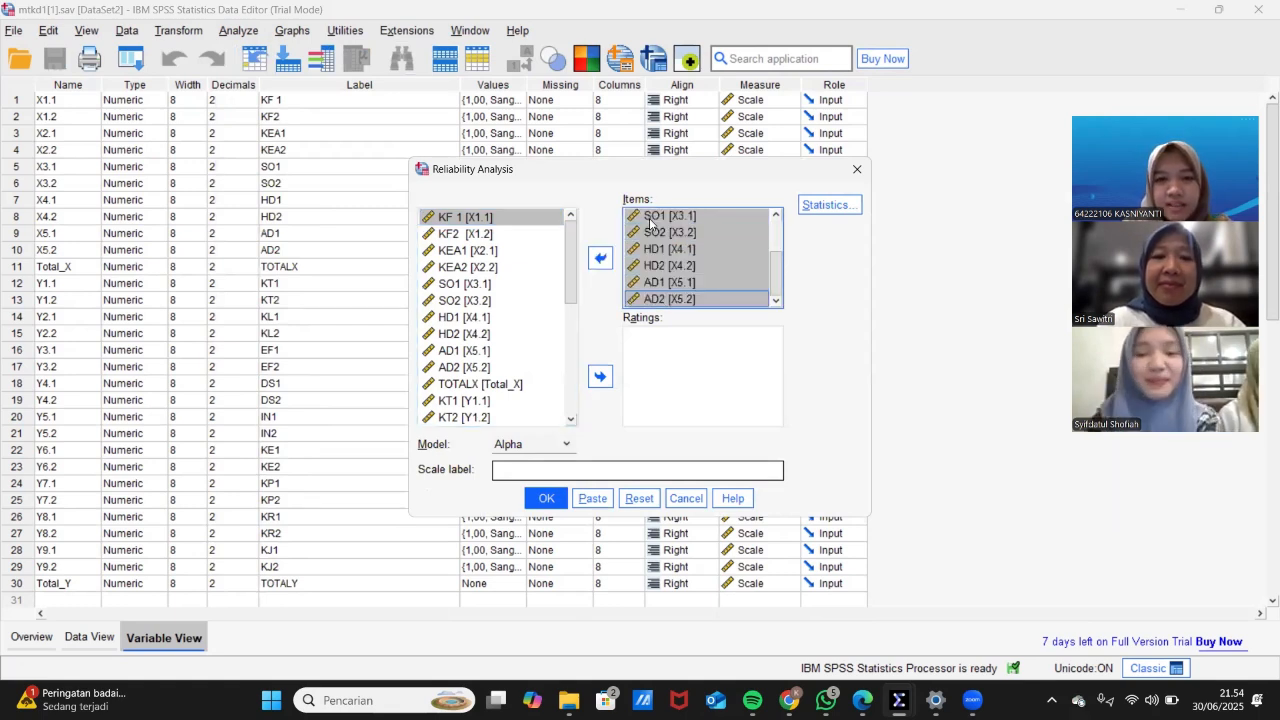
left_click(600, 258)
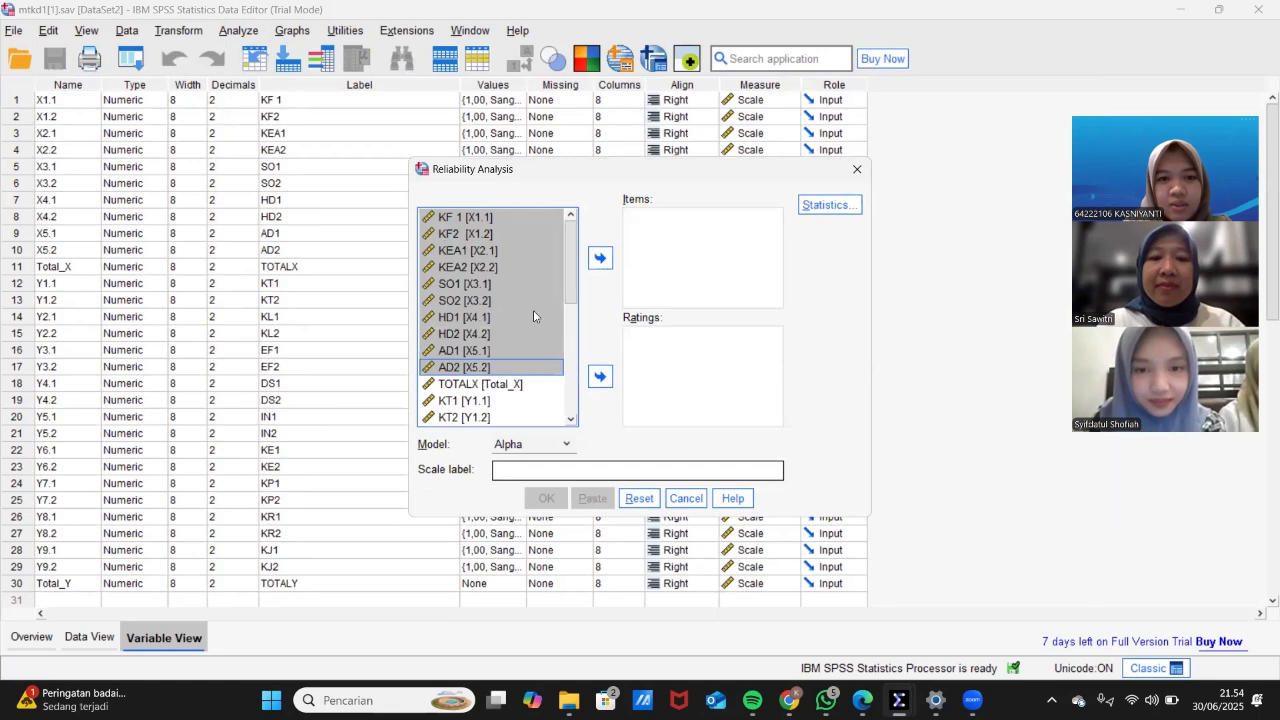
Run the reliability analysis on the Y items KT1 through KJ2, using the Alpha model and leaving out TOTALY.
scroll(533, 316, "down", 1)
left_click(479, 352)
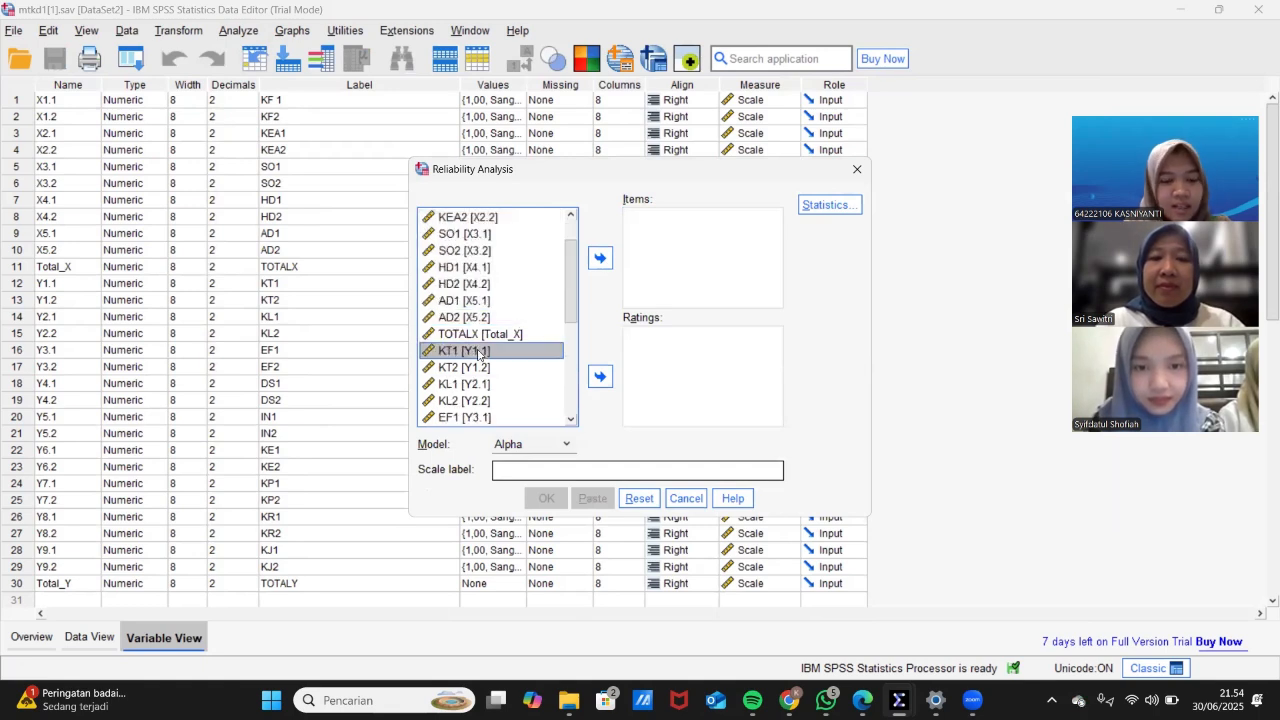
key("shift+Down")
key("shift+Down")
key("shift+Down")
key("shift+Down")
key("shift+Down")
key("shift+Down")
key("shift+Down")
key("shift+Down")
key("shift+Down")
key("shift+Down")
key("shift+Down")
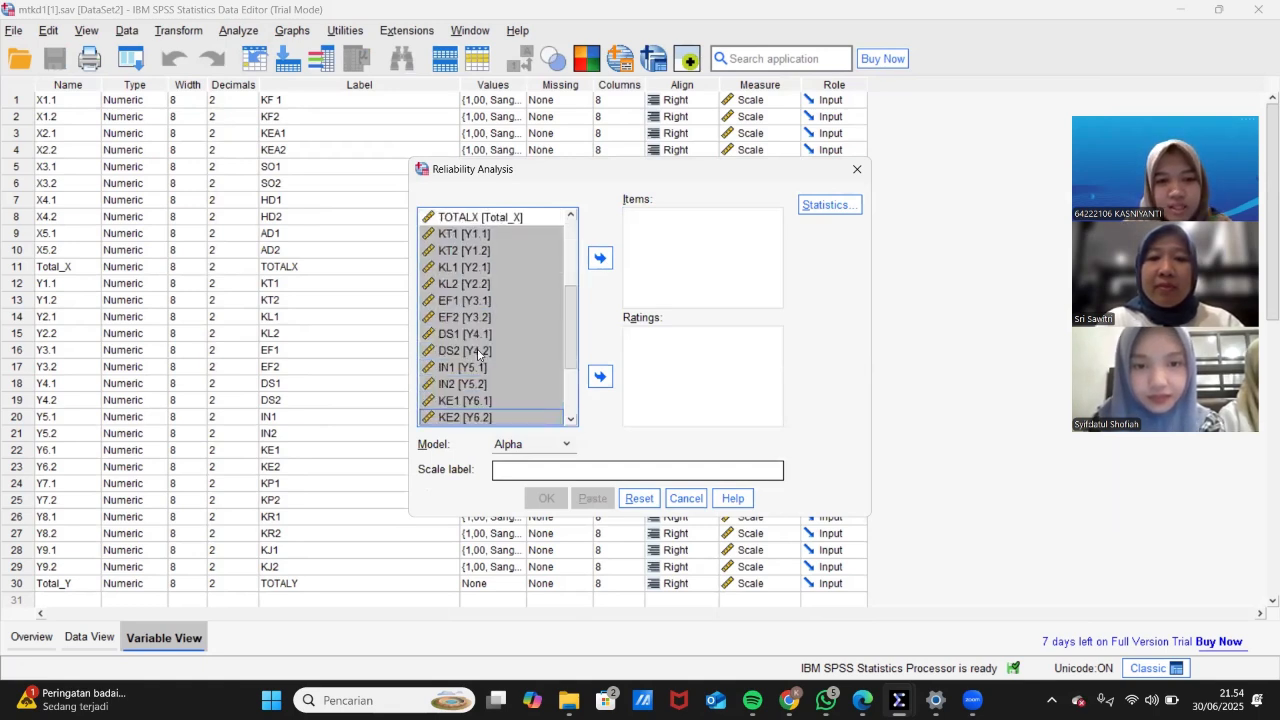
key("shift+Down")
key("shift+Down")
key("shift+Down")
key("shift+Down")
key("shift+Down")
key("shift+Down")
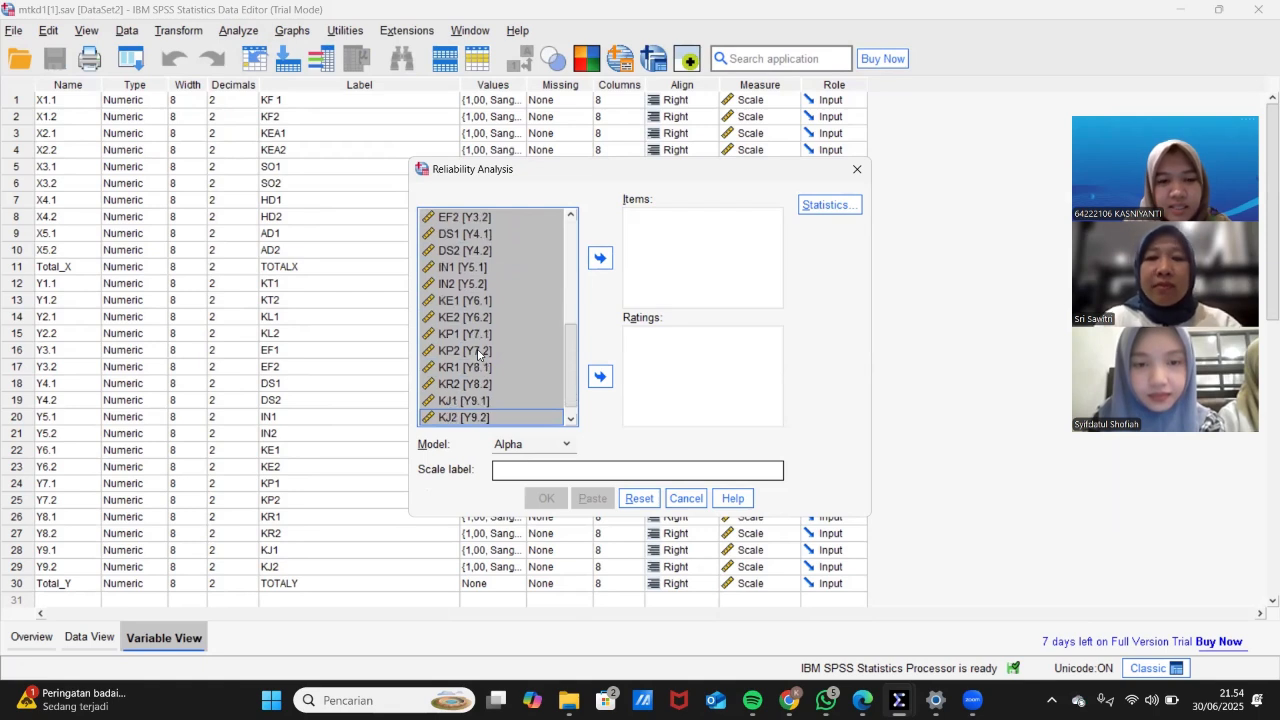
key("shift+Down")
key("shift+Up")
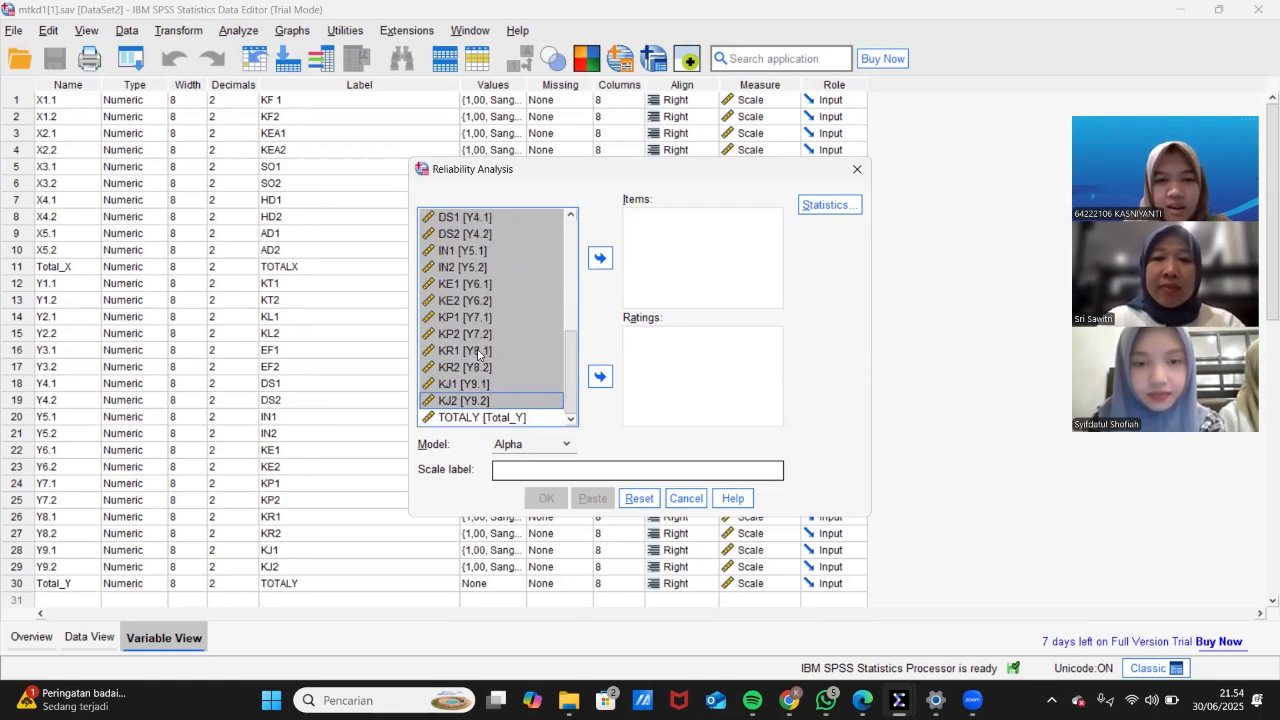
left_click(600, 259)
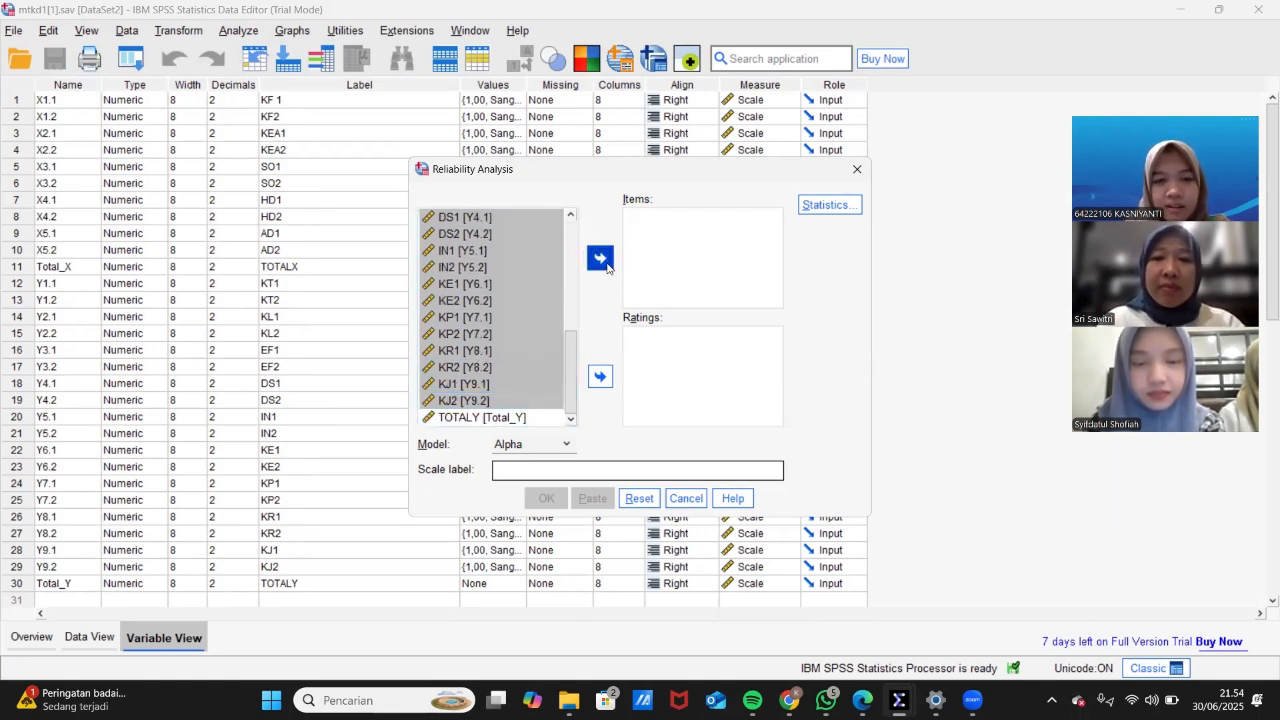
left_click(547, 500)
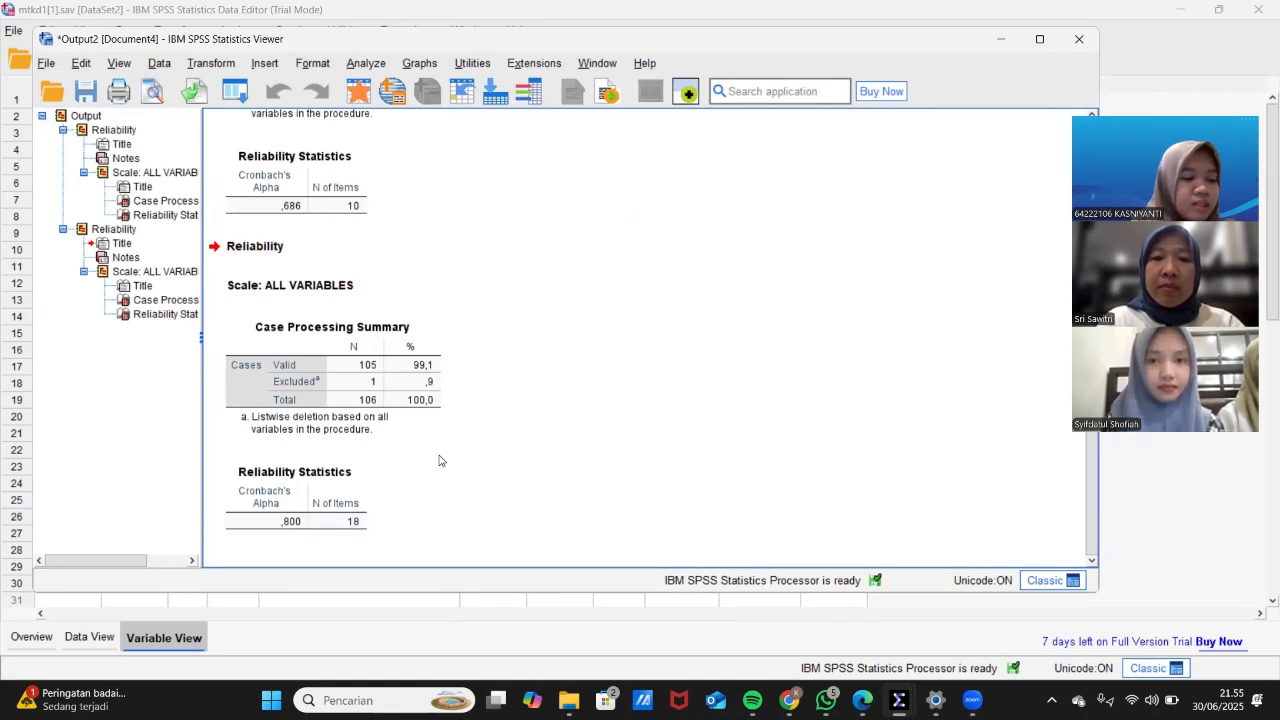
left_click(374, 432)
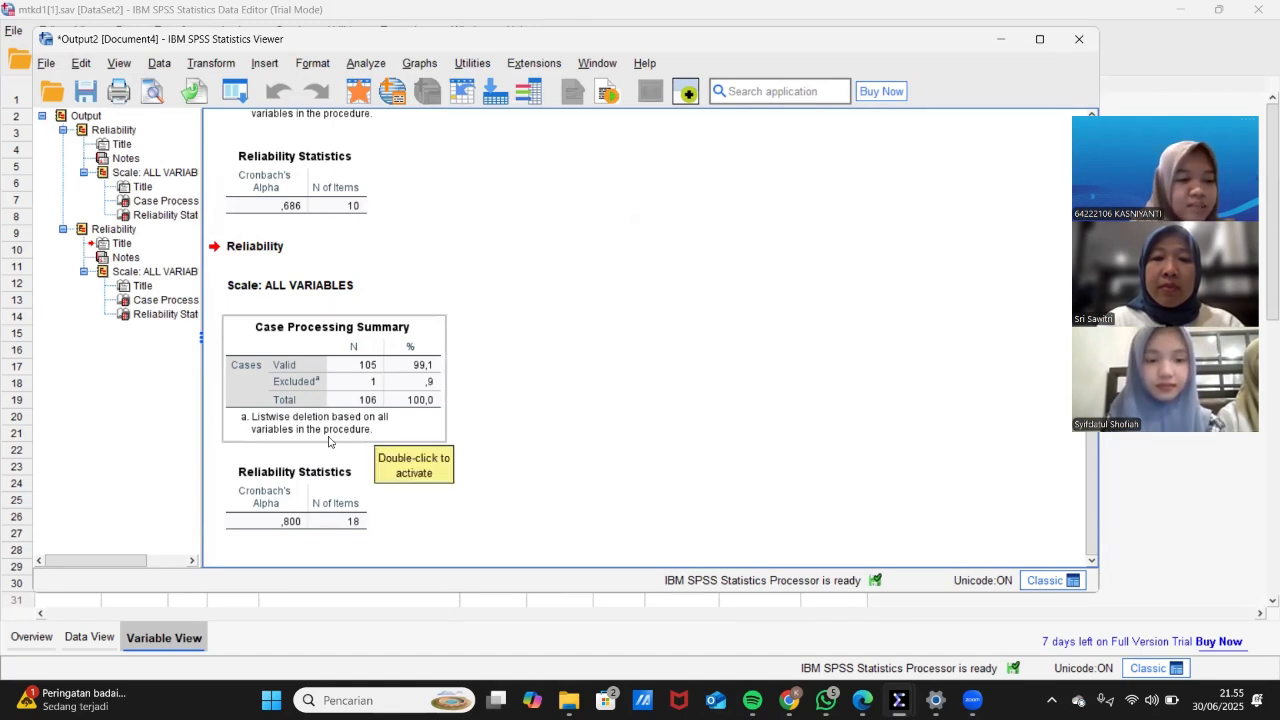
left_click(212, 464)
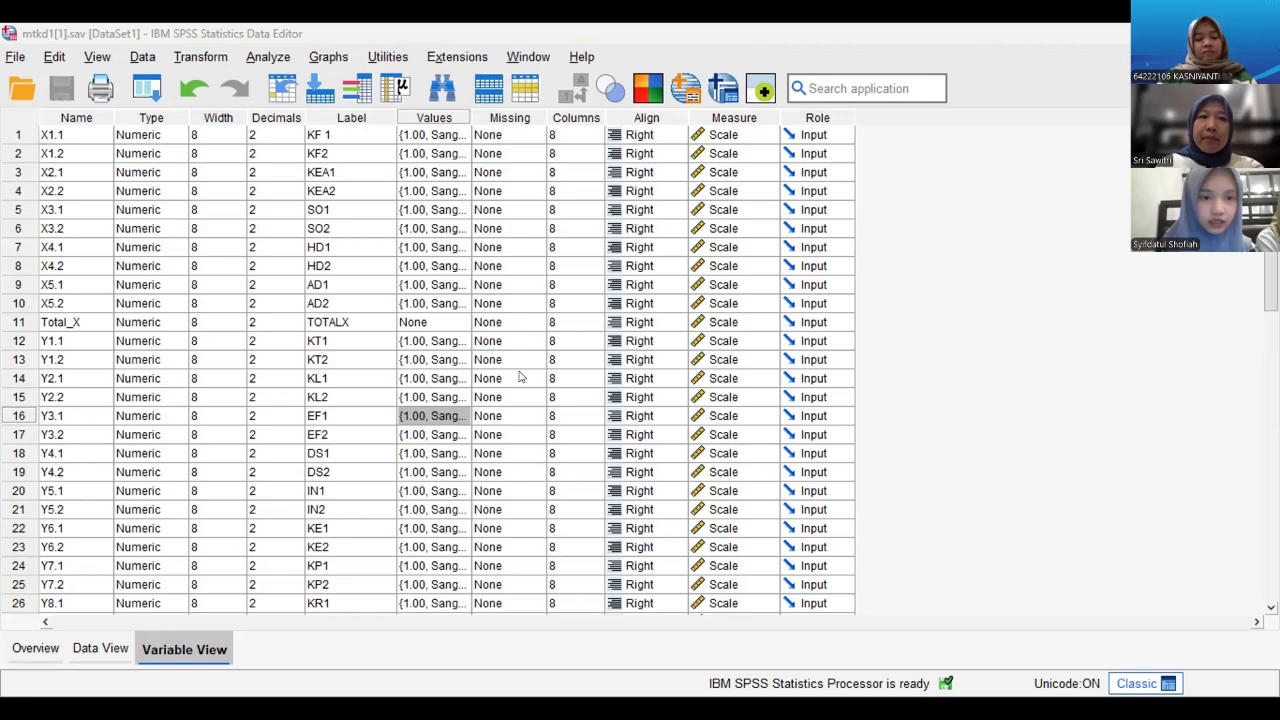
Run a linear regression with TOTALY as the dependent variable and TOTALX as the independent variable, using the Enter method.
left_click(268, 56)
mouse_move(297, 341)
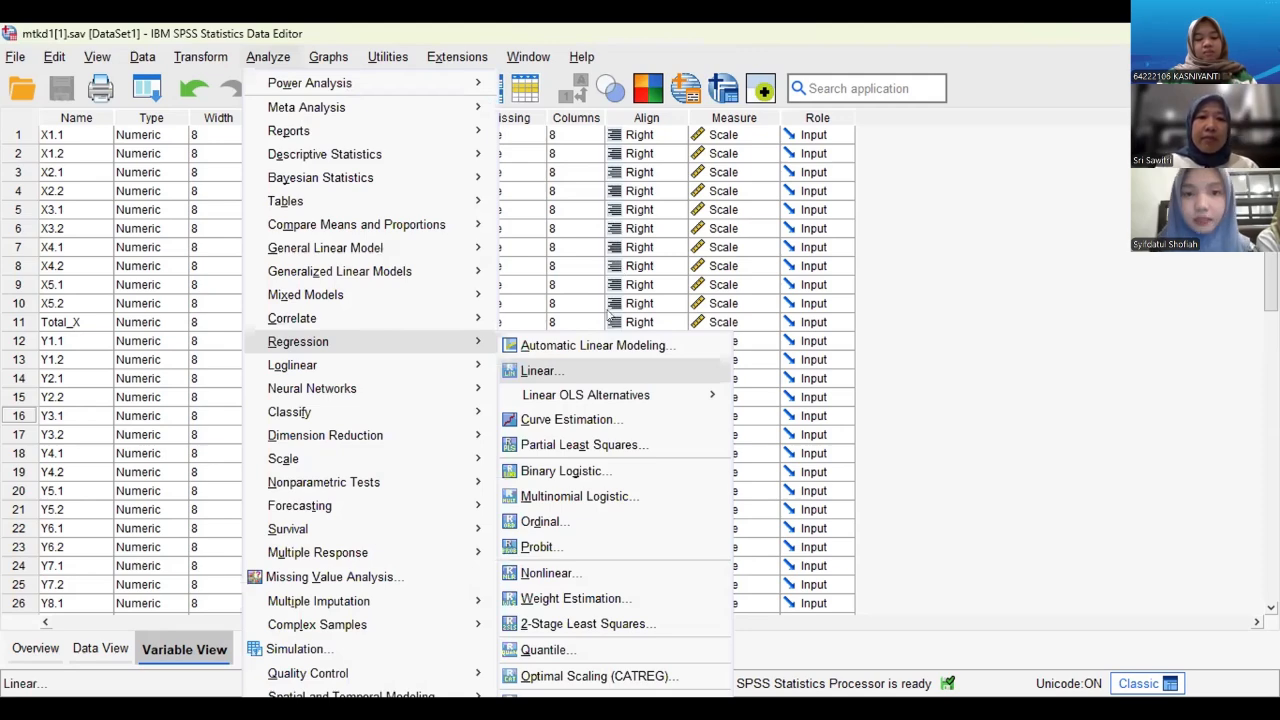
key("Return")
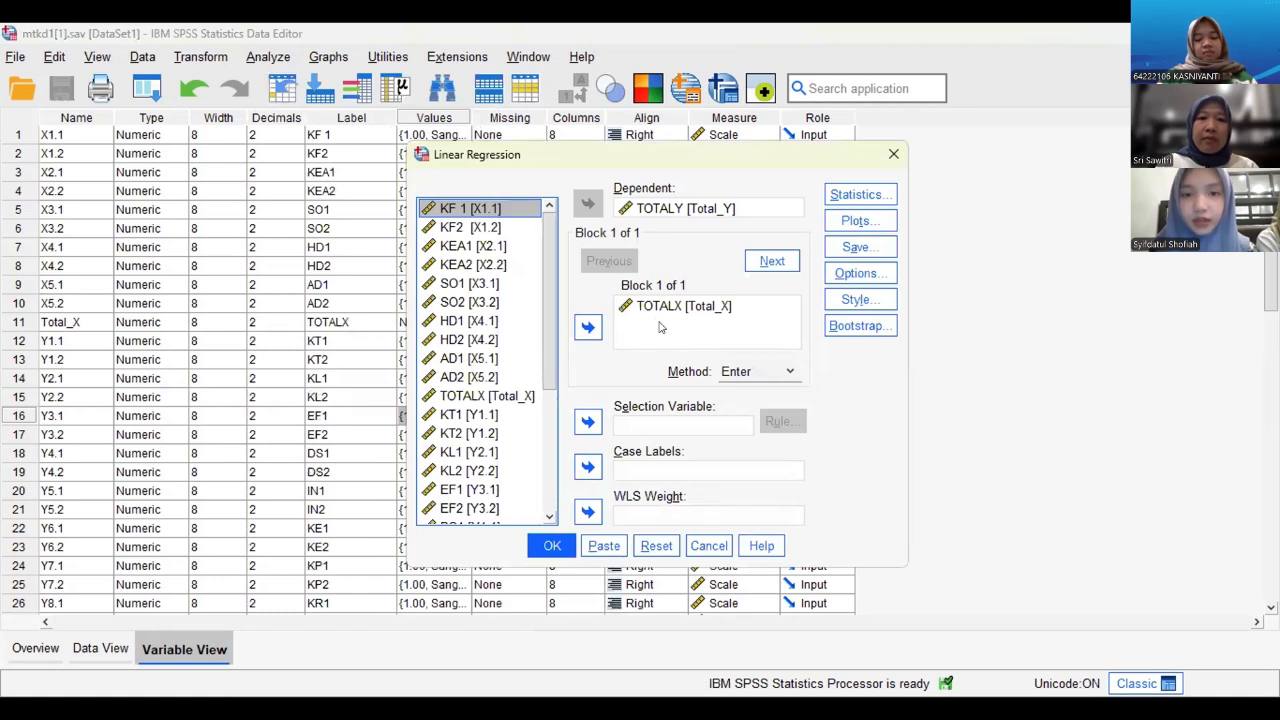
left_click(551, 546)
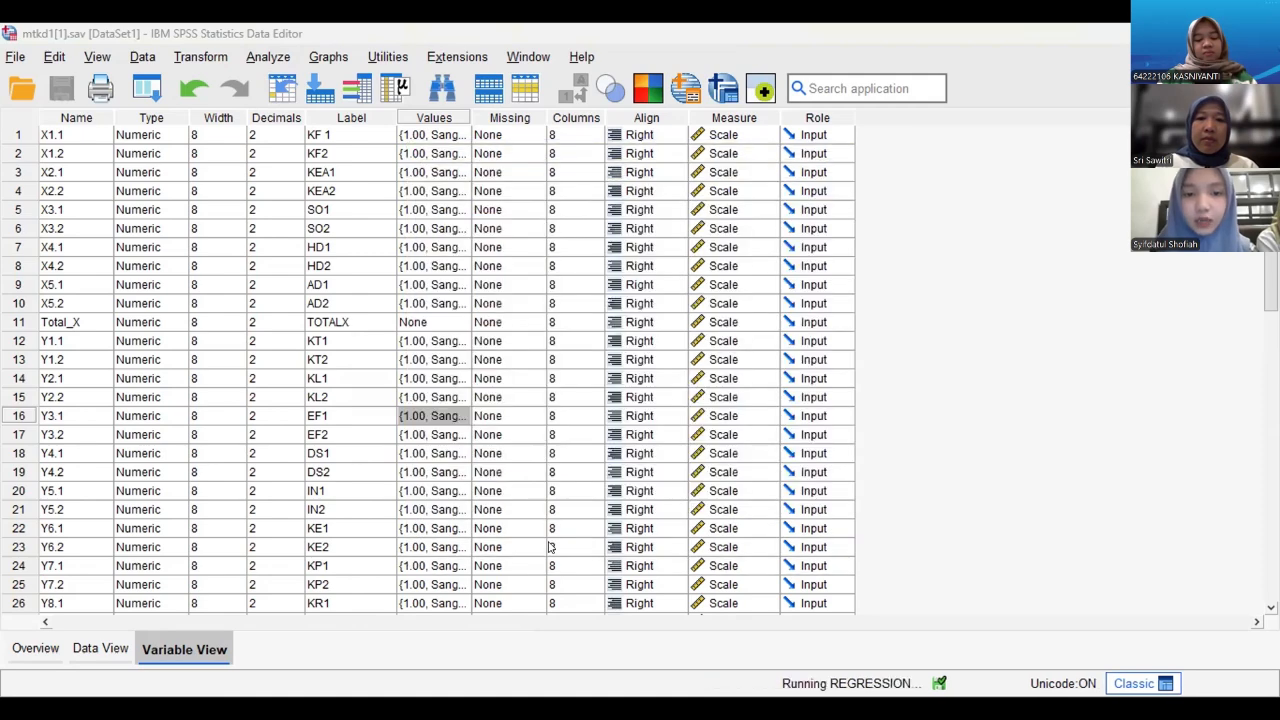